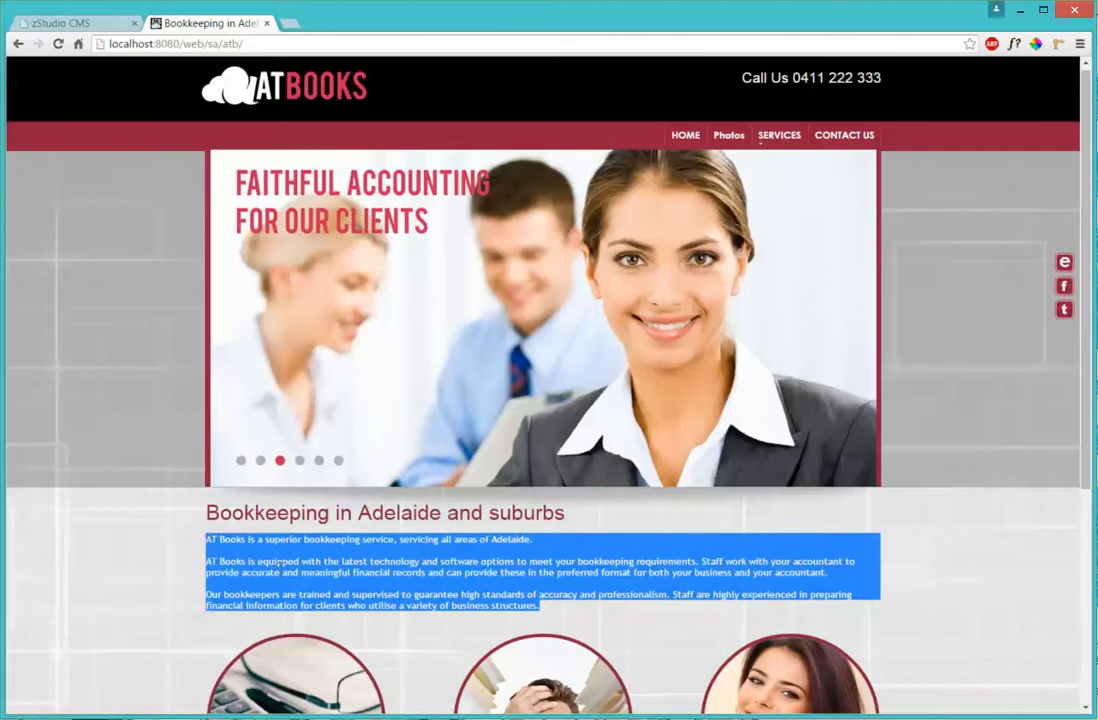
{"action": "left_click", "coordinate": [314, 565]}
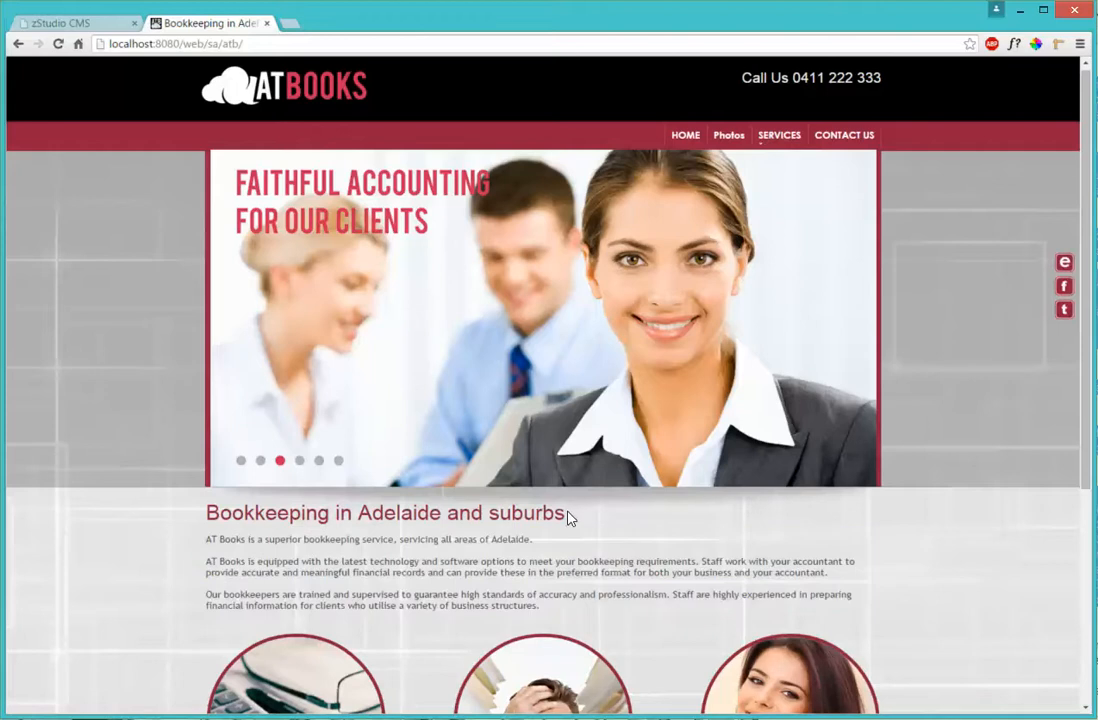
{"action": "left_click_drag", "start_coordinate": [566, 513], "coordinate": [204, 513]}
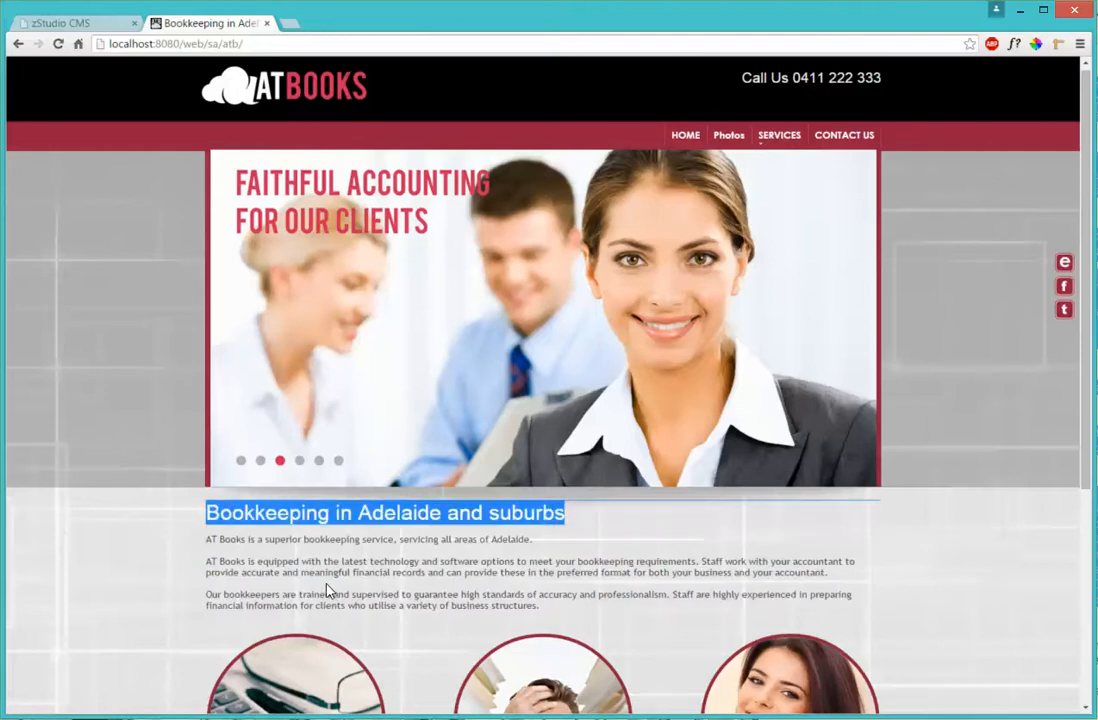
{"action": "left_click", "coordinate": [400, 560]}
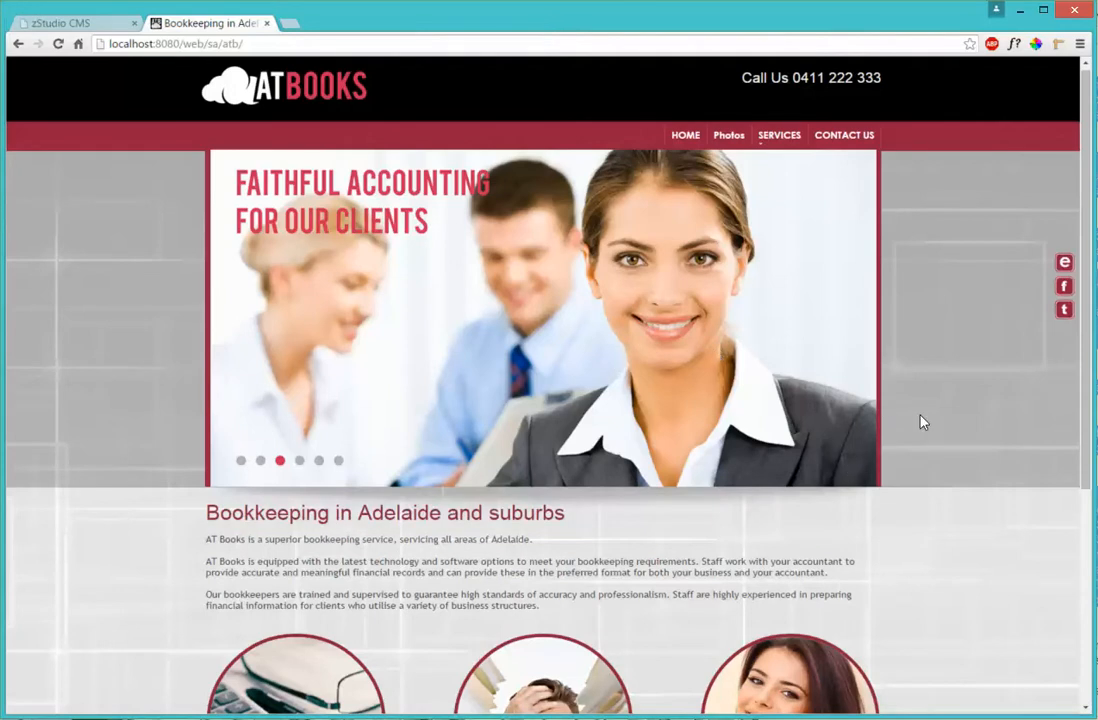
{"action": "left_click", "coordinate": [428, 333]}
{"action": "left_click", "coordinate": [552, 552]}
Switch to the zStudio CMS tab and add a blank page named "A new story" after HOME in the website menu.
{"action": "left_click", "coordinate": [70, 24]}
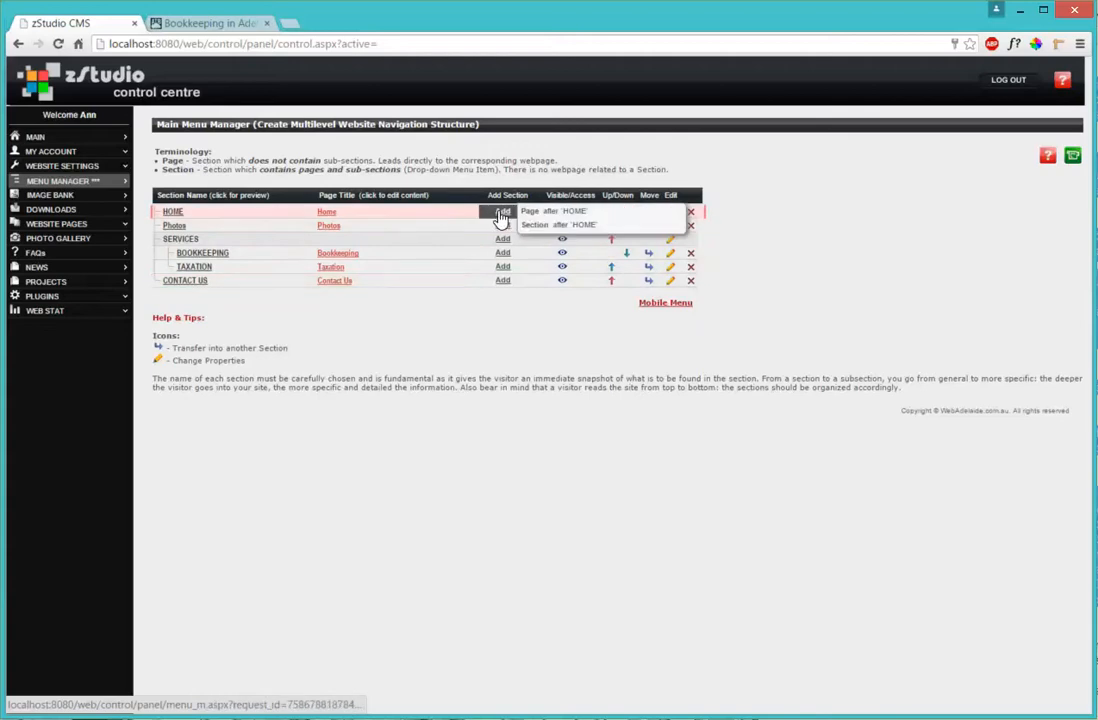
{"action": "left_click", "coordinate": [532, 213]}
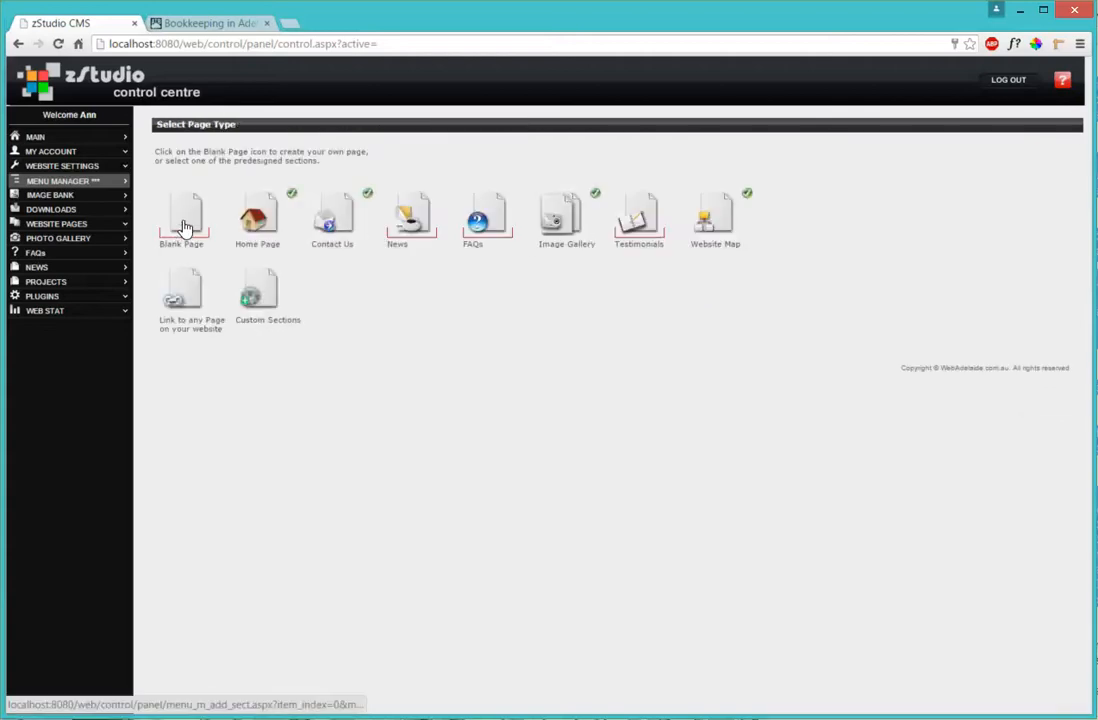
{"action": "left_click", "coordinate": [184, 228]}
{"action": "left_click", "coordinate": [377, 211]}
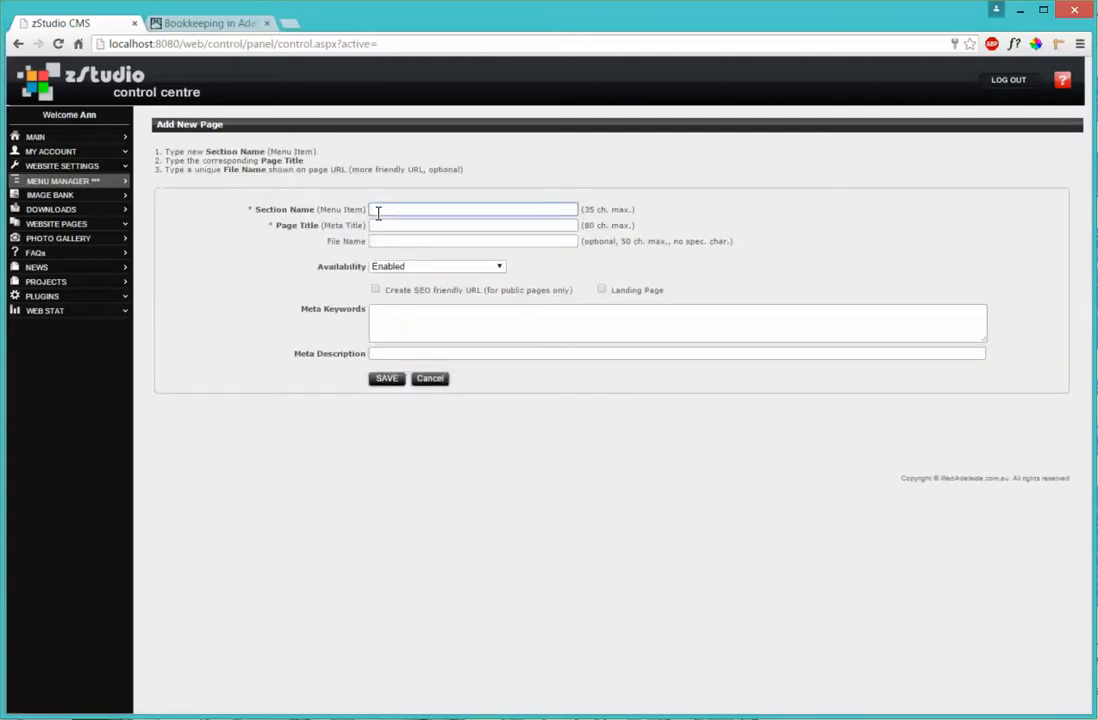
{"action": "type", "text": "A new tory"}
{"action": "left_click", "coordinate": [460, 228]}
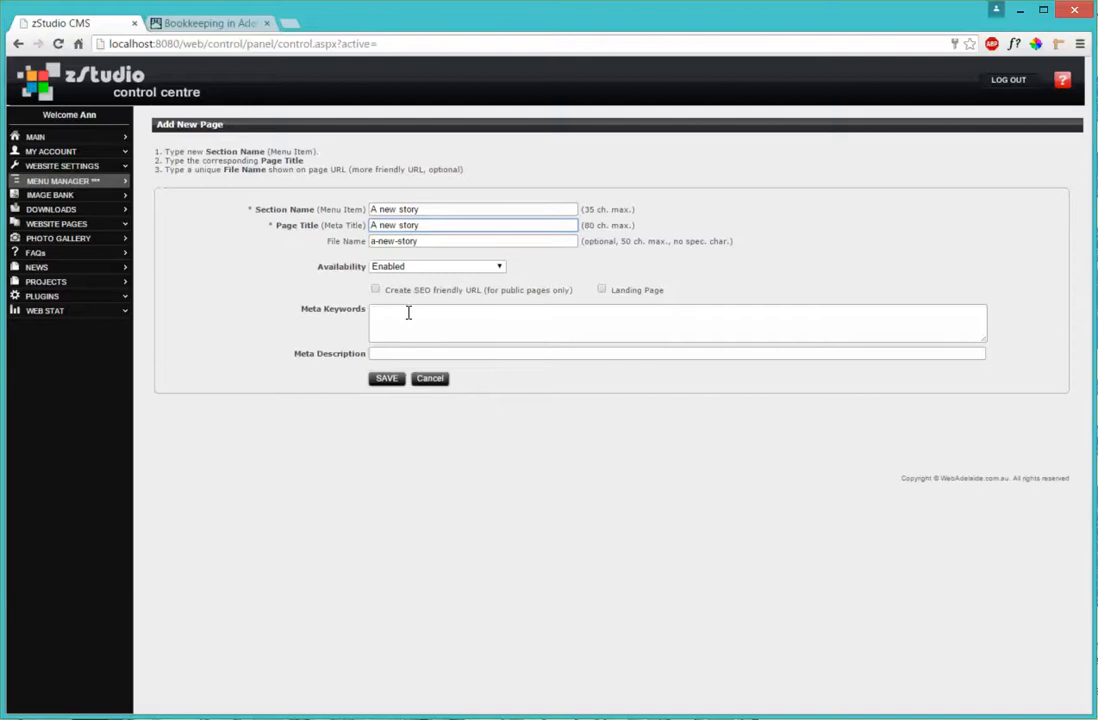
{"action": "left_click", "coordinate": [386, 379]}
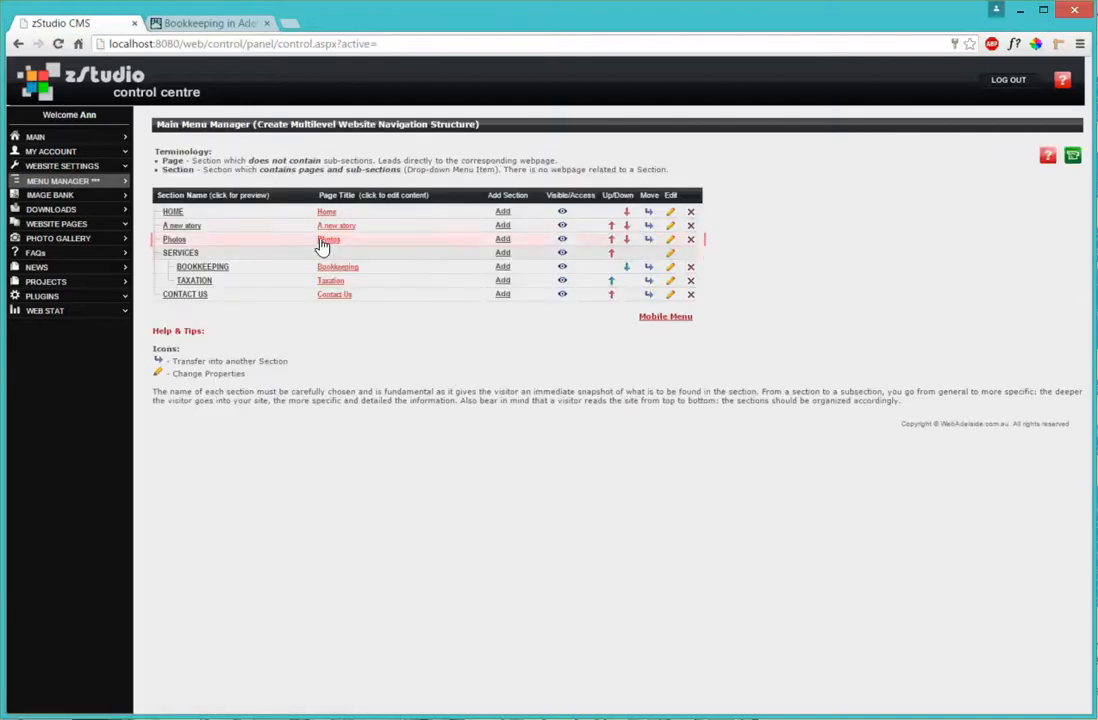
In the A new story page's main content, apply the "One-column page with right sidebar" template and clear its placeholder body text.
{"action": "left_click", "coordinate": [333, 229]}
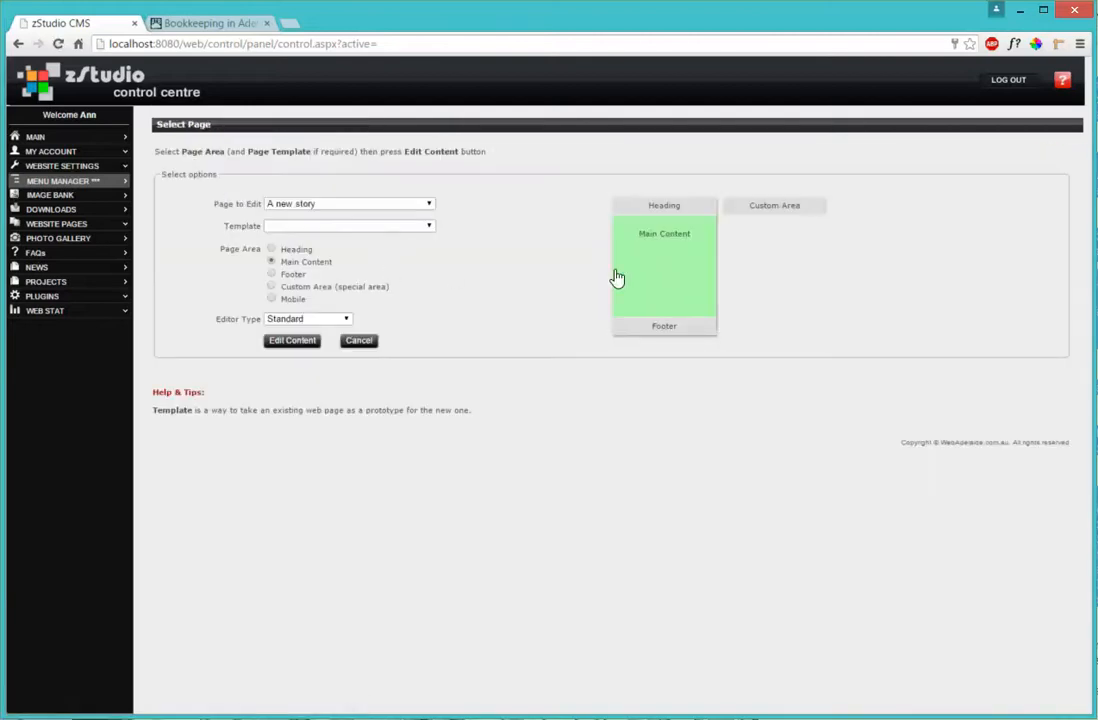
{"action": "left_click", "coordinate": [299, 343]}
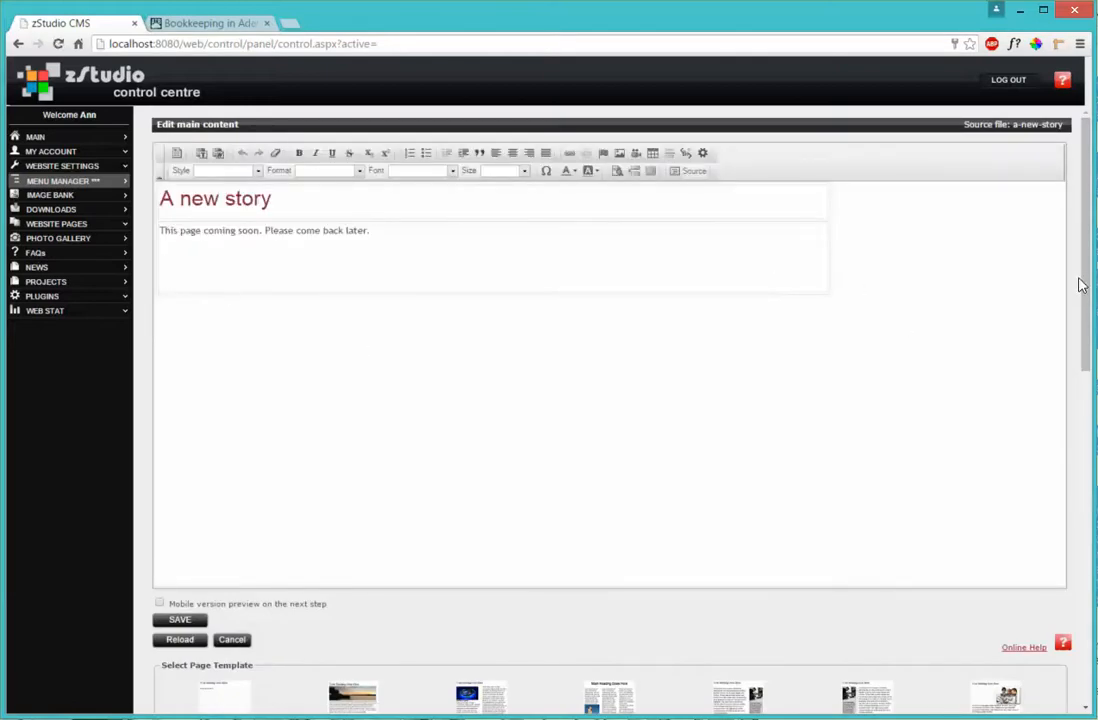
{"action": "left_click_drag", "start_coordinate": [1085, 275], "coordinate": [1061, 333]}
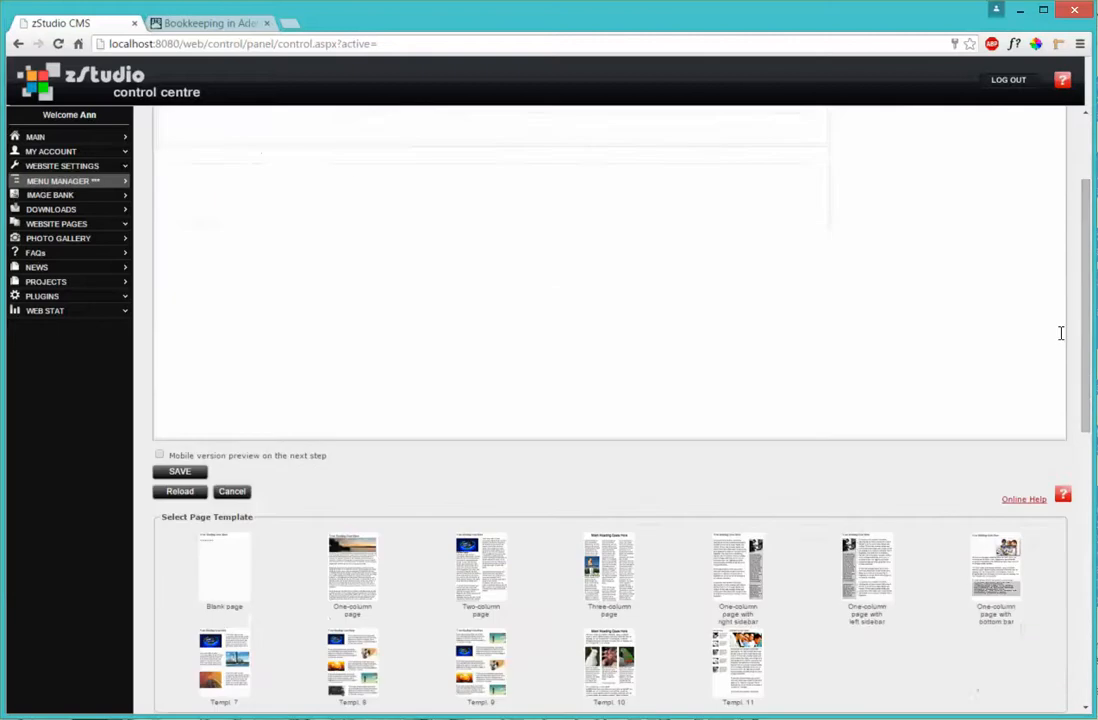
{"action": "left_click", "coordinate": [753, 588]}
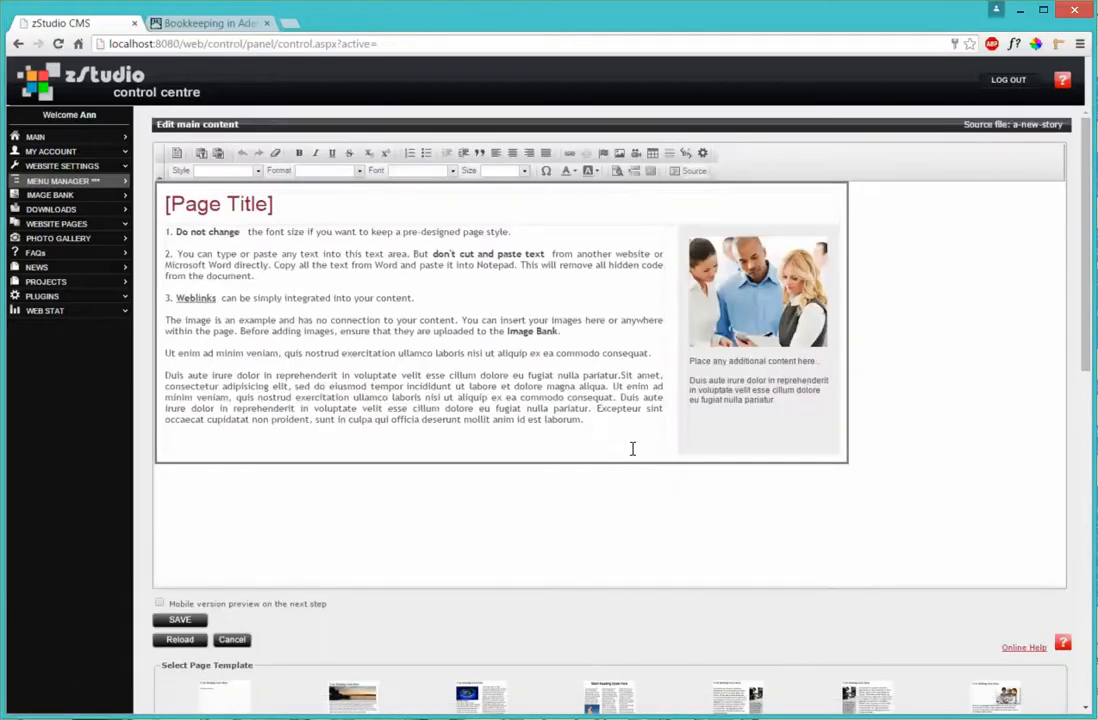
{"action": "left_click_drag", "start_coordinate": [630, 430], "coordinate": [170, 232]}
{"action": "key", "text": "Delete"}
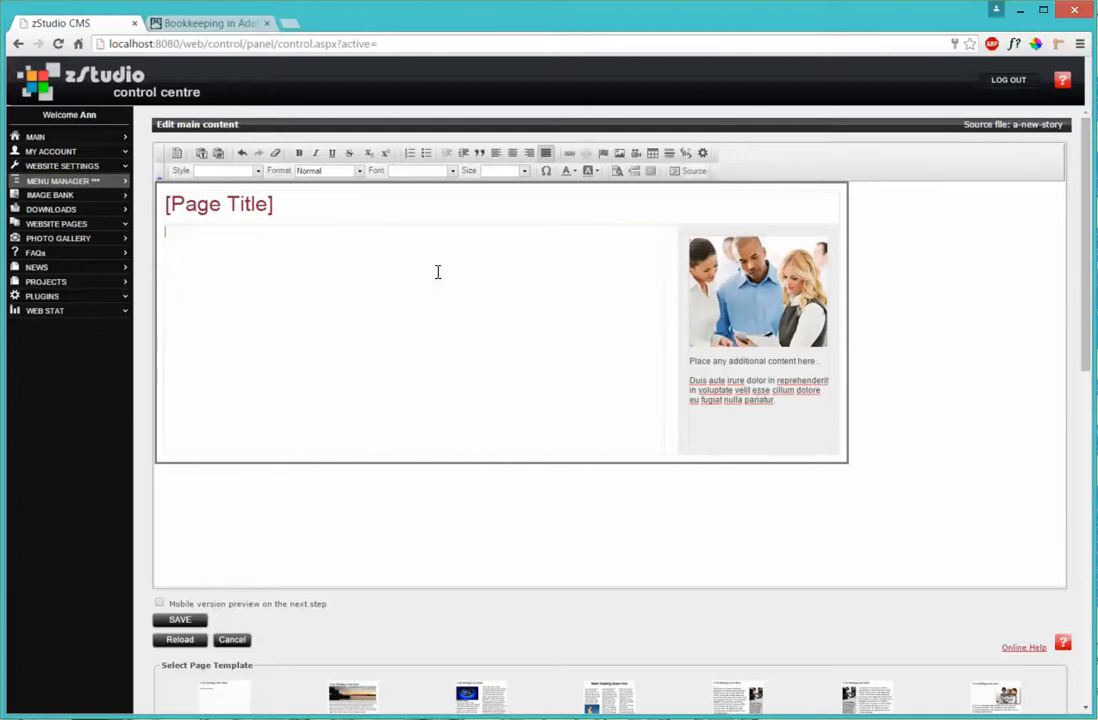
Switch to Notepad and copy the text from the title "Alice's Adventures in Wonderland" through the paragraph beginning "The rabbit-hole went straight on".
{"action": "key", "text": "alt+Tab"}
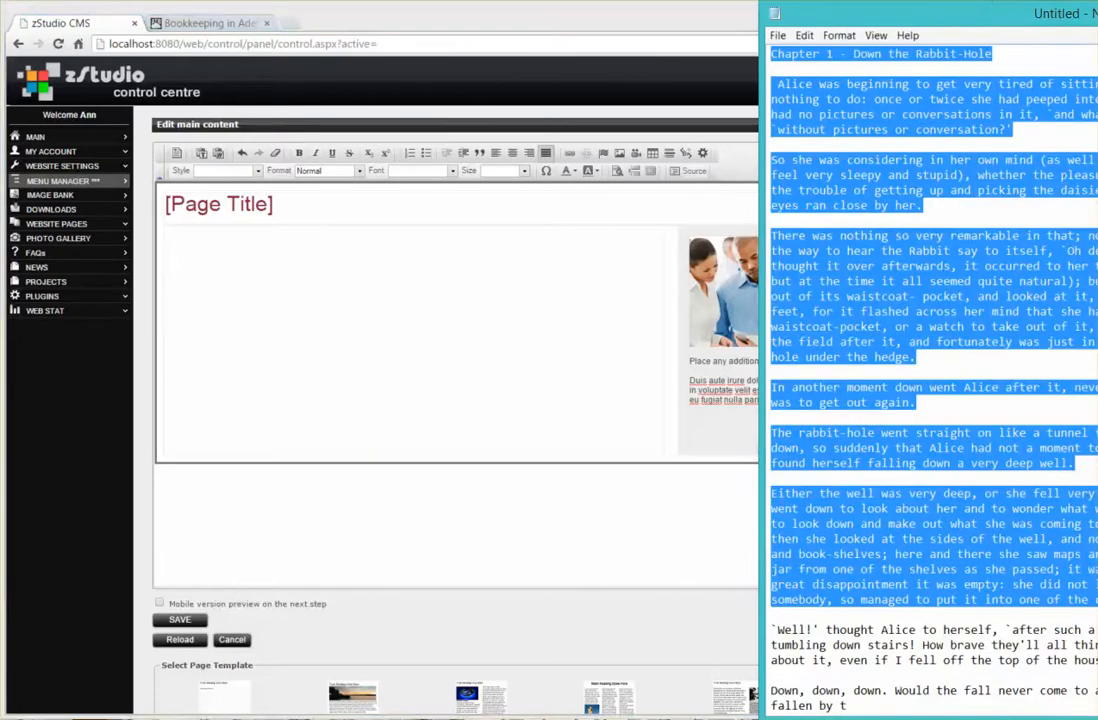
{"action": "left_click", "coordinate": [971, 85]}
{"action": "left_click", "coordinate": [770, 55]}
{"action": "key", "text": "shift+Down"}
{"action": "key", "text": "shift+Down"}
{"action": "key", "text": "shift+Down"}
{"action": "key", "text": "shift+Down"}
{"action": "key", "text": "shift+Down"}
{"action": "key", "text": "shift+Down"}
{"action": "key", "text": "shift+Down"}
{"action": "key", "text": "shift+Down"}
{"action": "key", "text": "shift+Down"}
{"action": "key", "text": "shift+Down"}
{"action": "key", "text": "shift+Down"}
{"action": "key", "text": "shift+Down"}
{"action": "key", "text": "shift+Down"}
{"action": "key", "text": "shift+Down"}
{"action": "key", "text": "shift+Down"}
{"action": "key", "text": "shift+Down"}
{"action": "key", "text": "shift+Down"}
{"action": "key", "text": "shift+Down"}
{"action": "key", "text": "shift+Down"}
{"action": "key", "text": "shift+Down"}
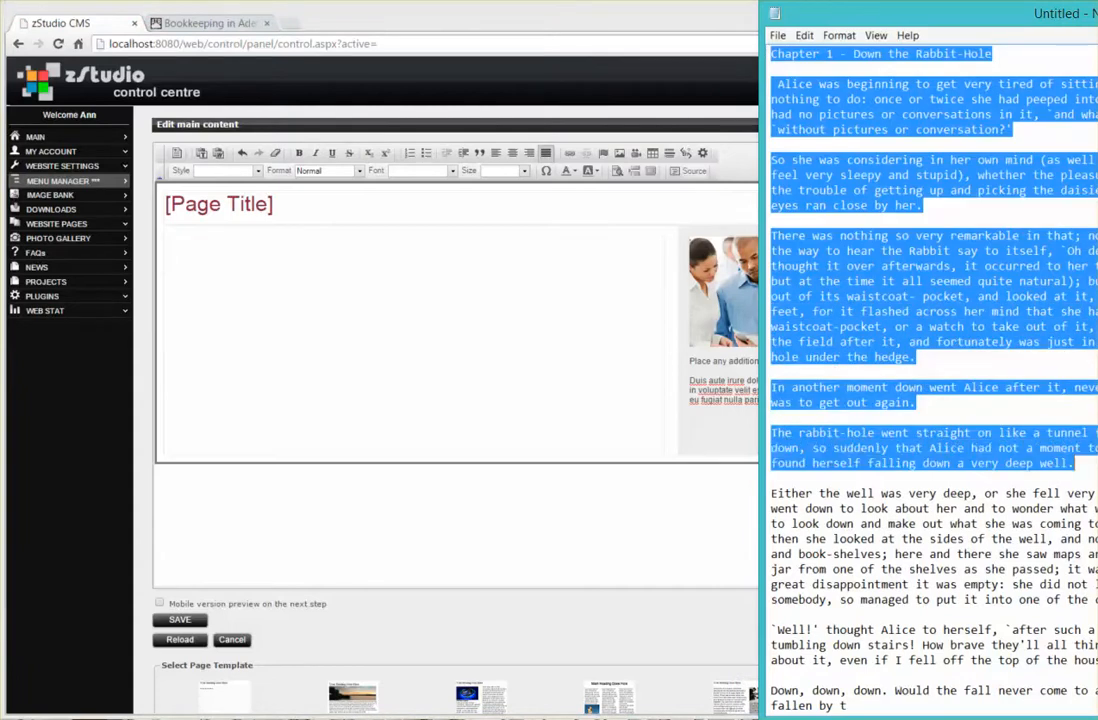
{"action": "scroll", "coordinate": [1015, 383], "scroll_direction": "up", "scroll_amount": 2}
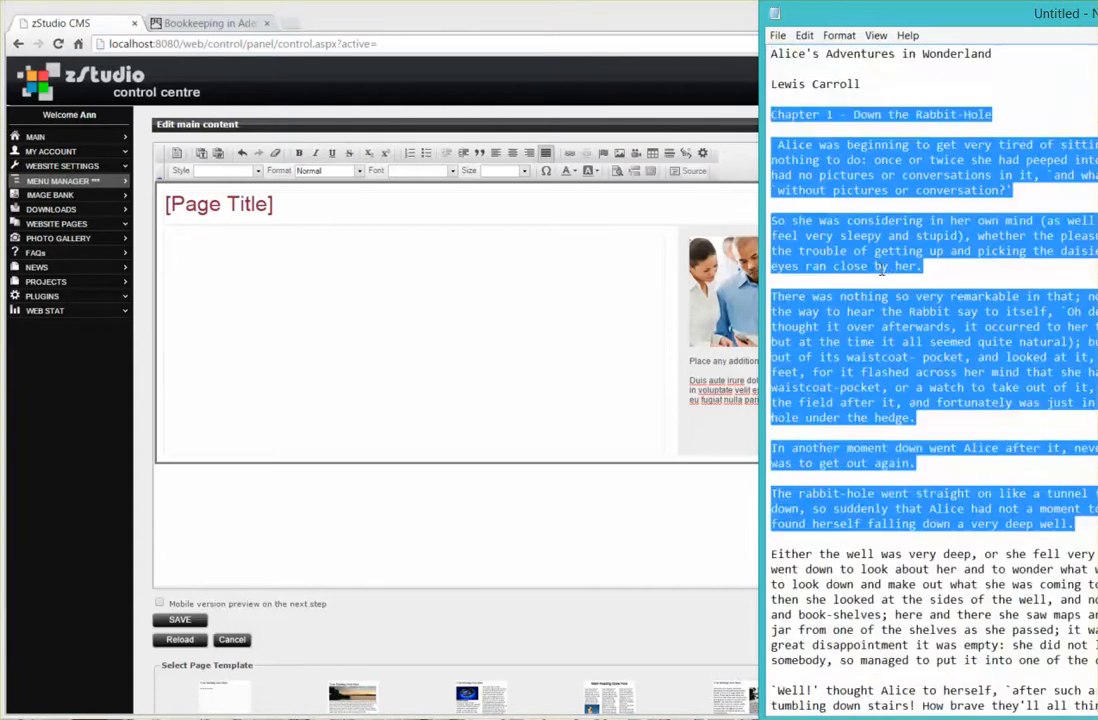
{"action": "left_click", "coordinate": [770, 53]}
{"action": "left_click_drag", "start_coordinate": [770, 53], "coordinate": [1093, 521]}
{"action": "right_click", "coordinate": [875, 352]}
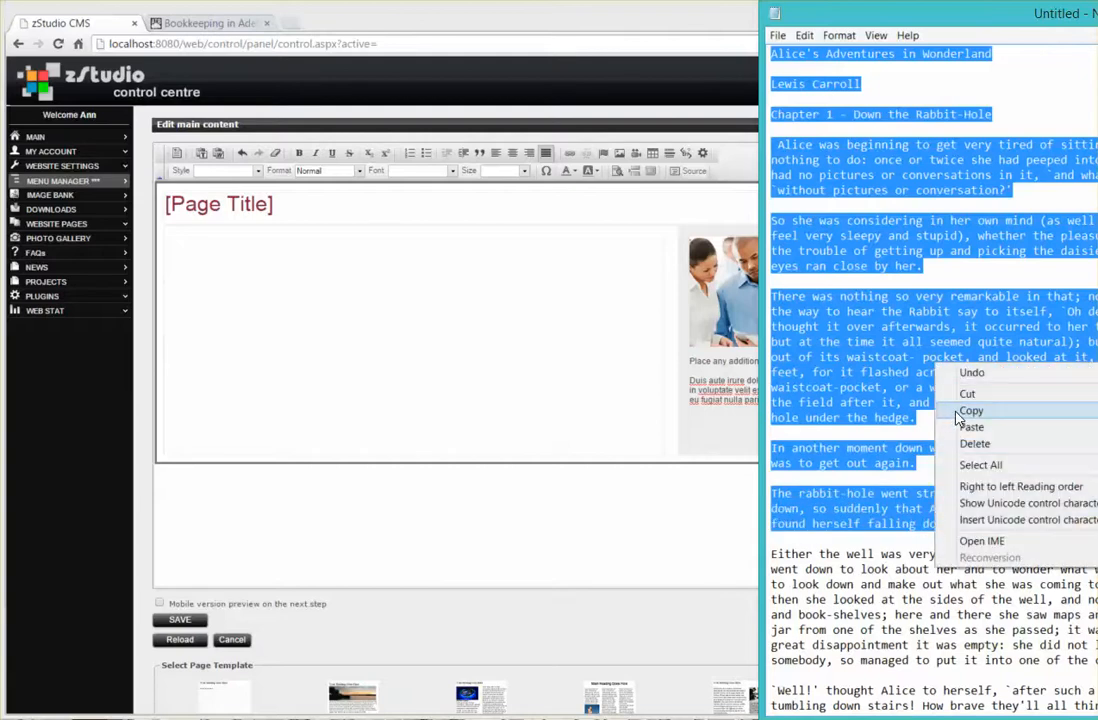
{"action": "left_click", "coordinate": [965, 417]}
Return to the page editor and paste the copied story as plain text into the empty main text area.
{"action": "left_click", "coordinate": [427, 367]}
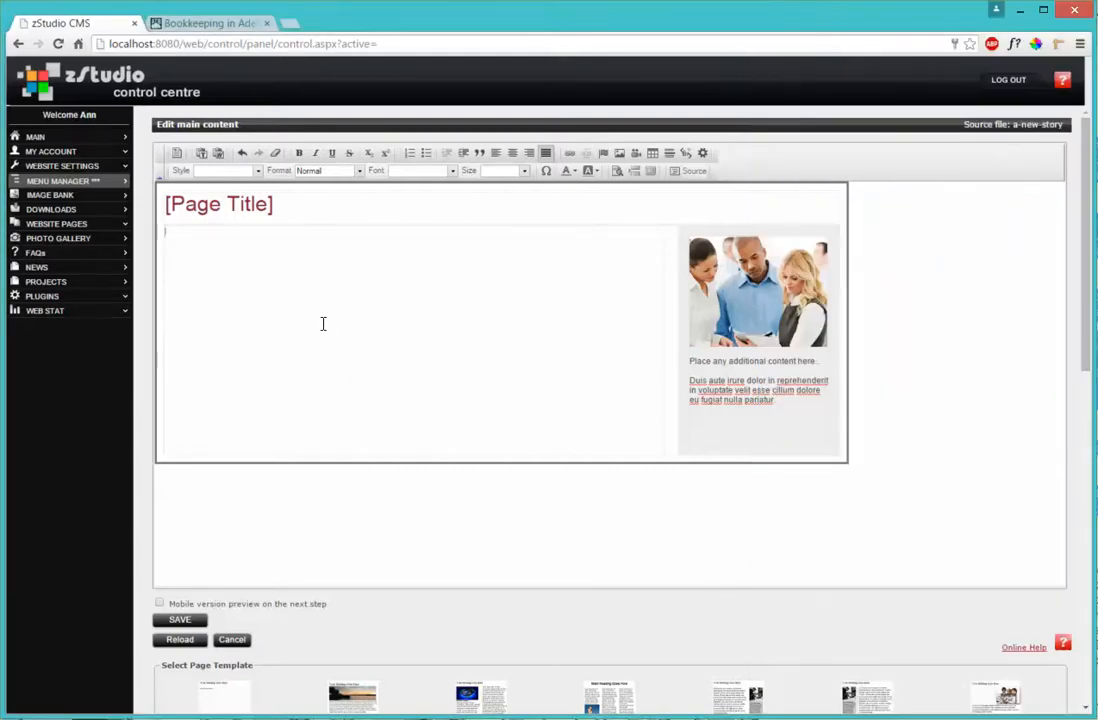
{"action": "left_click", "coordinate": [201, 155]}
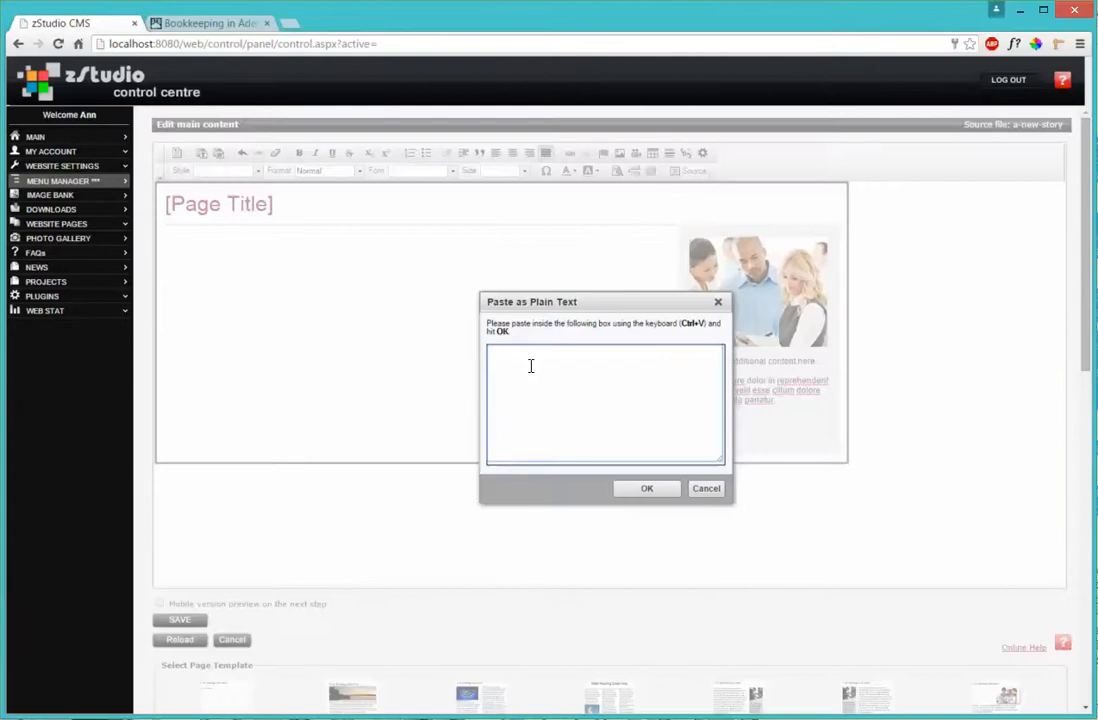
{"action": "right_click", "coordinate": [531, 366]}
{"action": "left_click", "coordinate": [561, 463]}
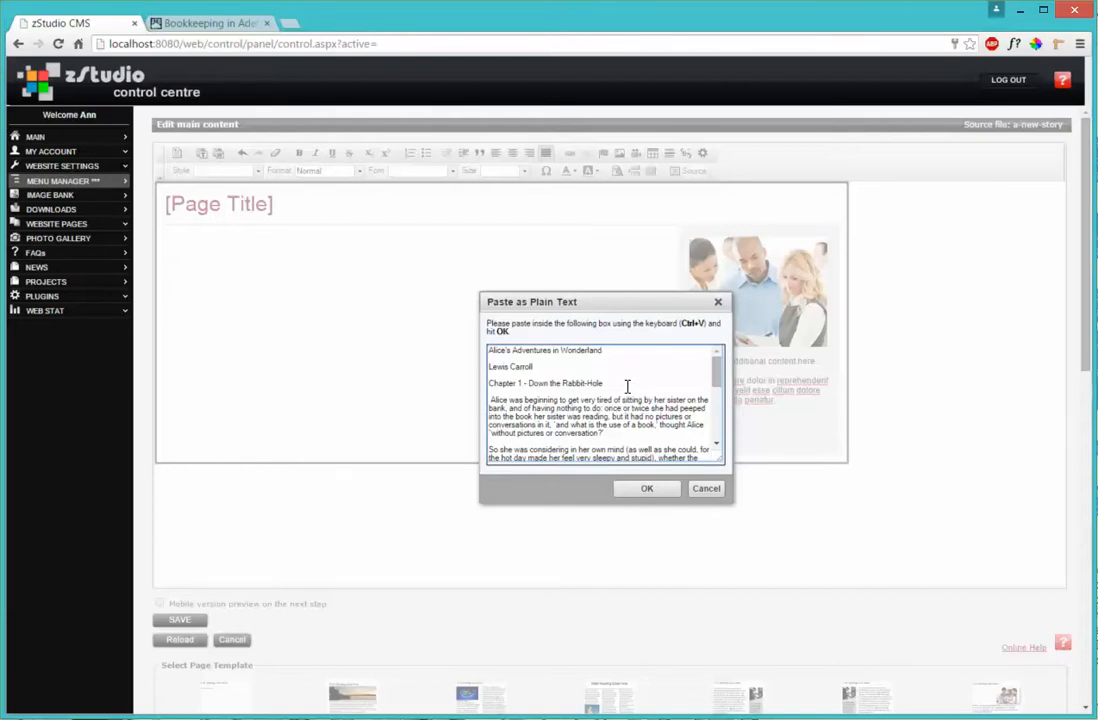
{"action": "left_click", "coordinate": [646, 488]}
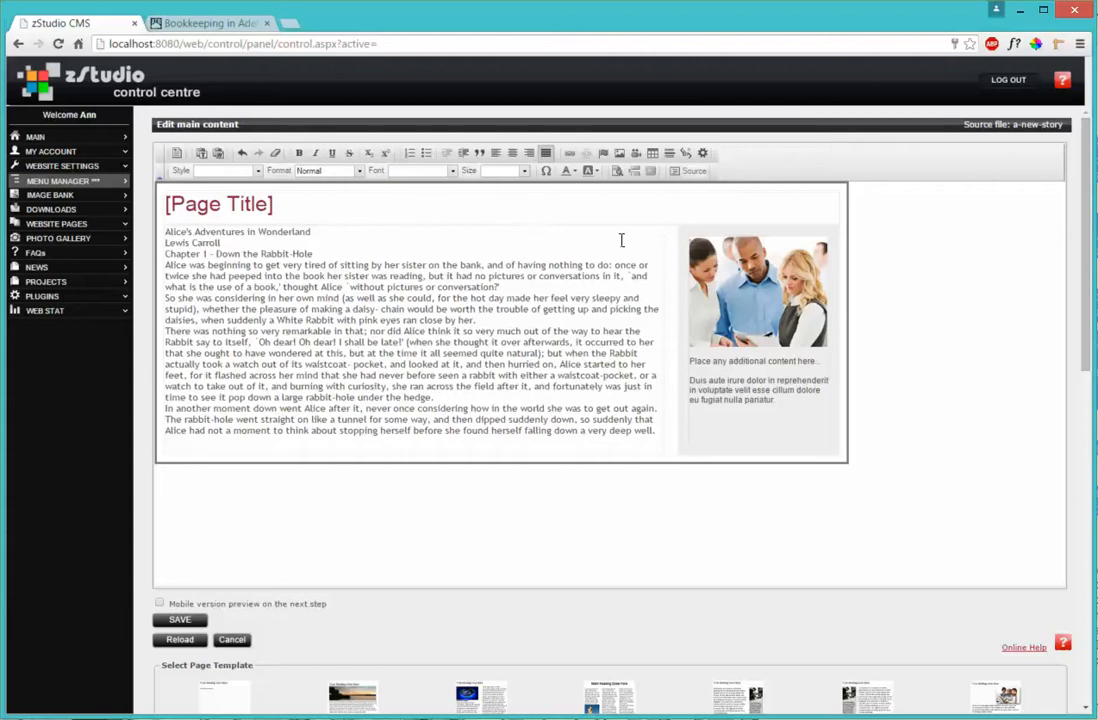
Show the block outlines and replace the [Page Title] placeholder with "Alice in Wonderland".
{"action": "left_click", "coordinate": [618, 172]}
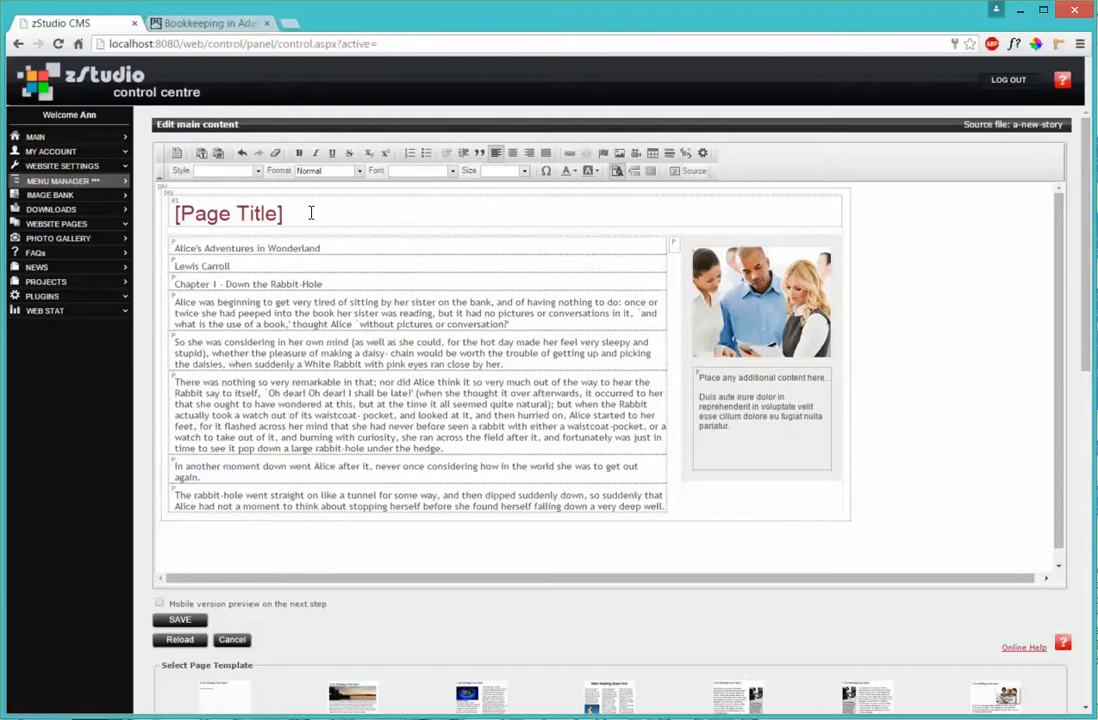
{"action": "left_click_drag", "start_coordinate": [285, 213], "coordinate": [173, 203]}
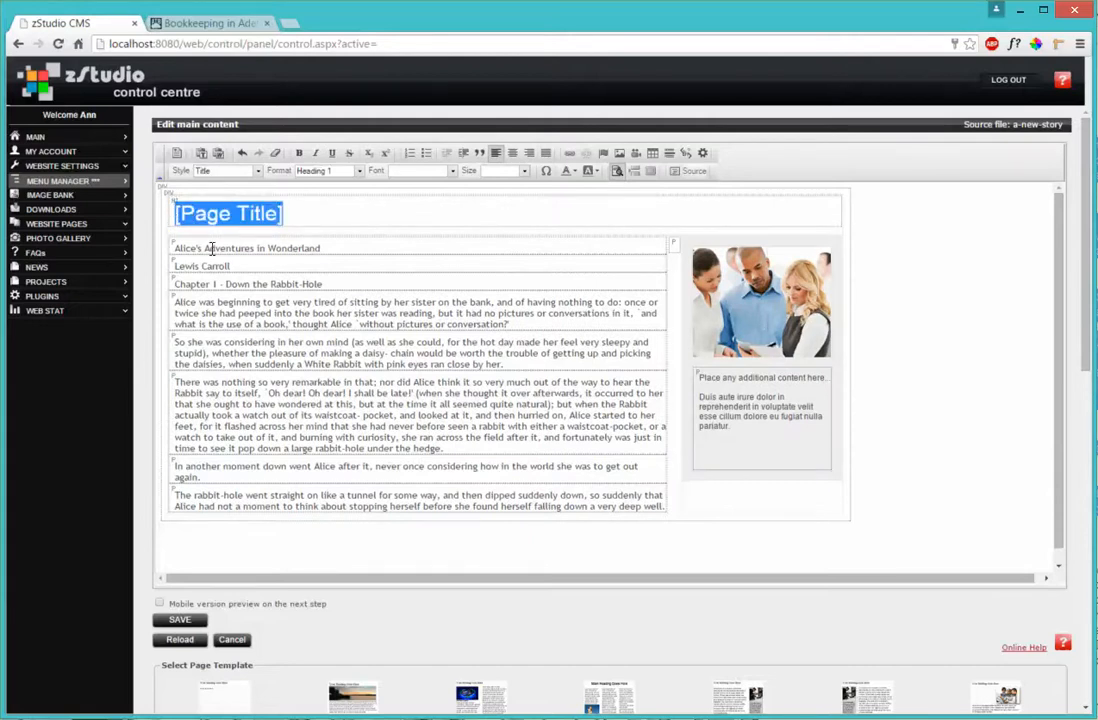
{"action": "type", "text": "Ali"}
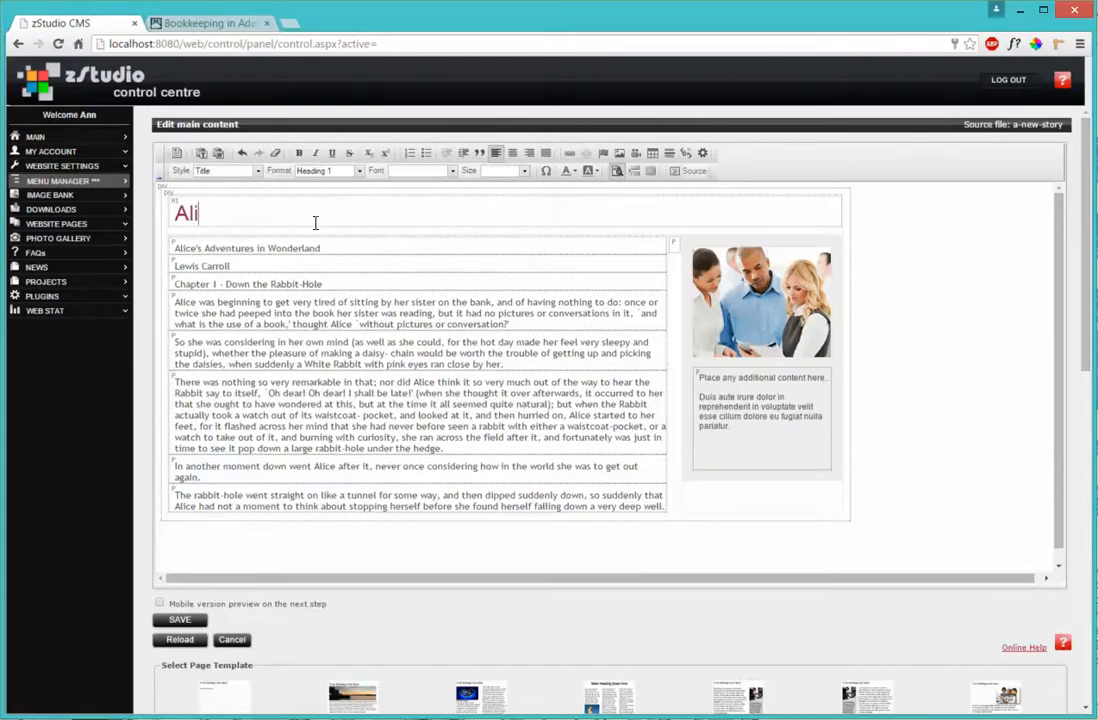
{"action": "type", "text": "ce in Wonderland"}
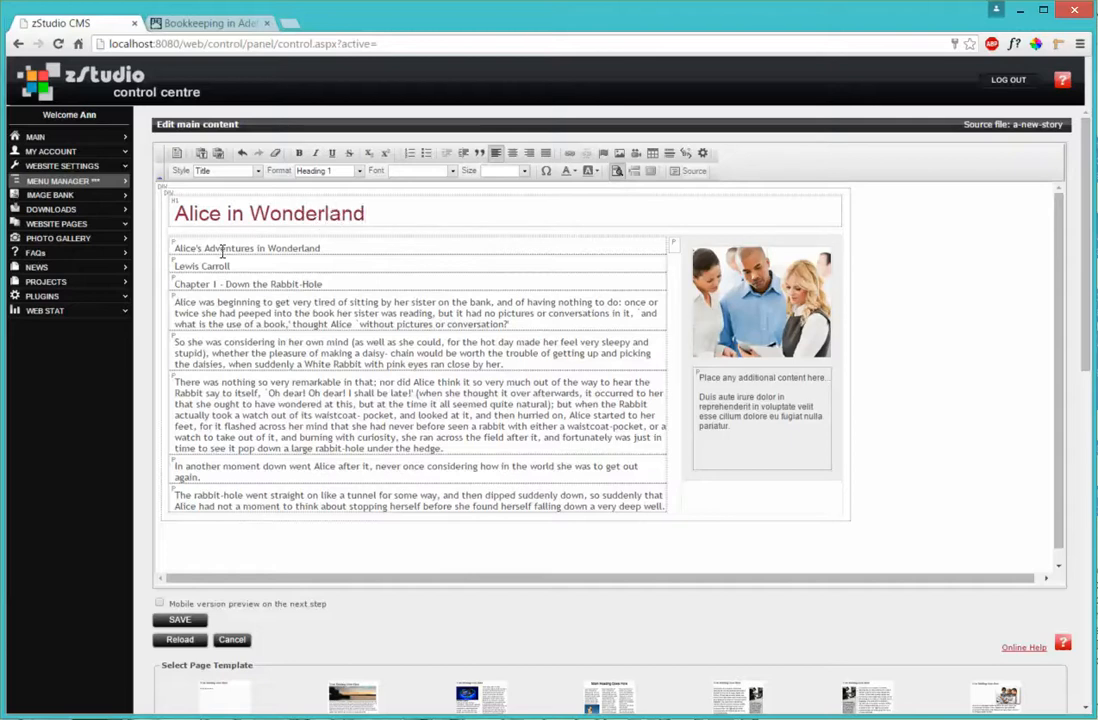
Apply the SubTitle style to the line "Alice's Adventures in Wonderland".
{"action": "left_click_drag", "start_coordinate": [322, 247], "coordinate": [177, 244]}
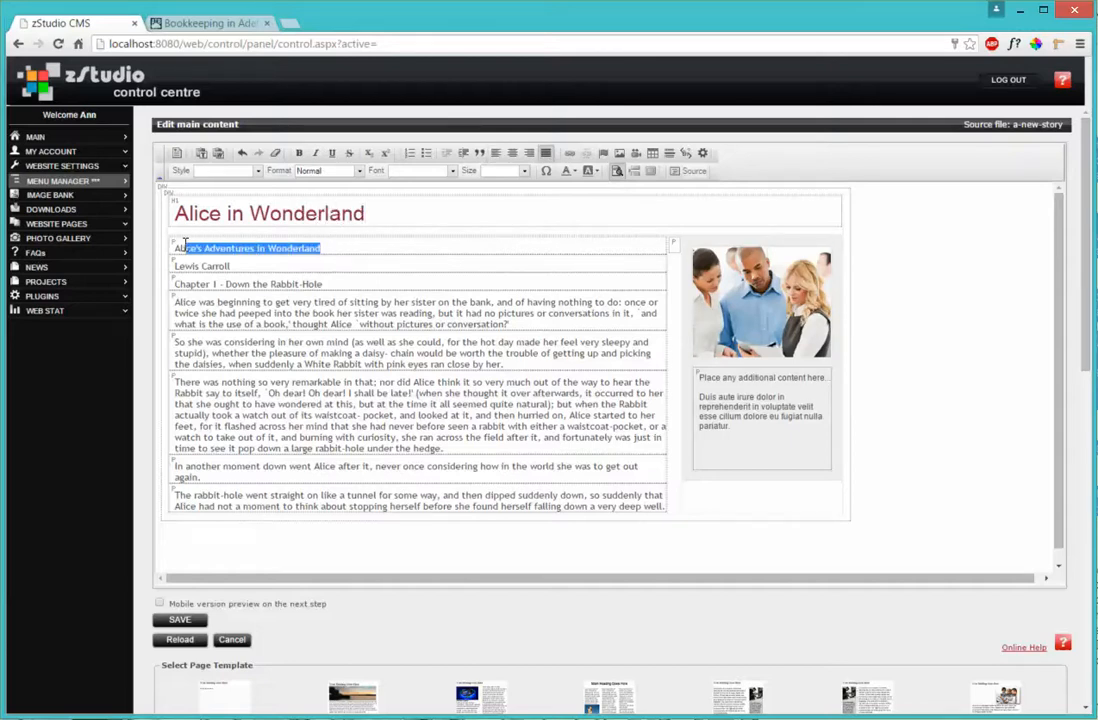
{"action": "left_click", "coordinate": [257, 171]}
{"action": "left_click", "coordinate": [236, 212]}
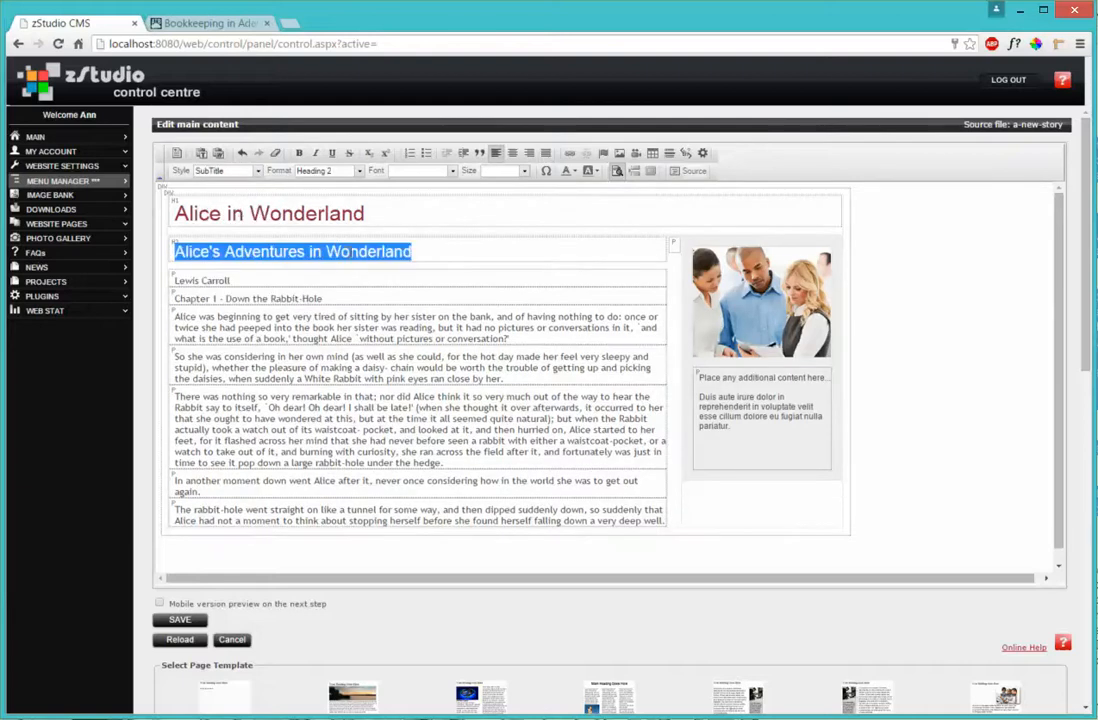
{"action": "left_click", "coordinate": [183, 245]}
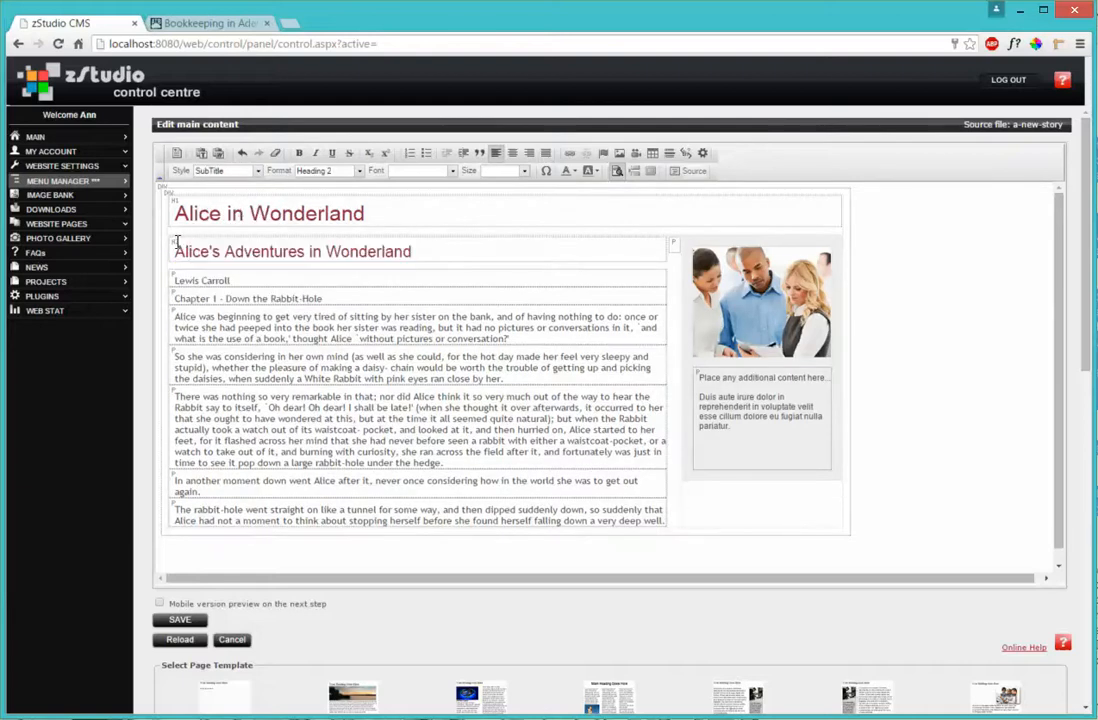
{"action": "left_click", "coordinate": [424, 252]}
Apply the SubTitle 2 style to the author line "Lewis Carroll".
{"action": "left_click_drag", "start_coordinate": [231, 280], "coordinate": [184, 278]}
{"action": "left_click", "coordinate": [257, 171]}
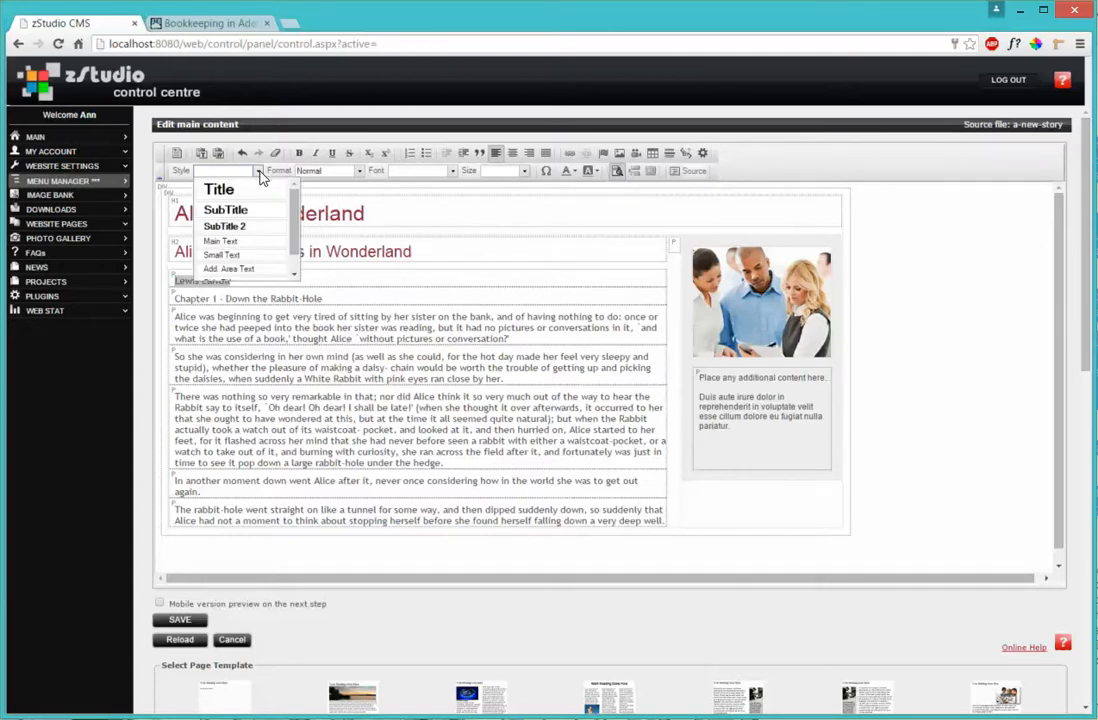
{"action": "left_click", "coordinate": [238, 227]}
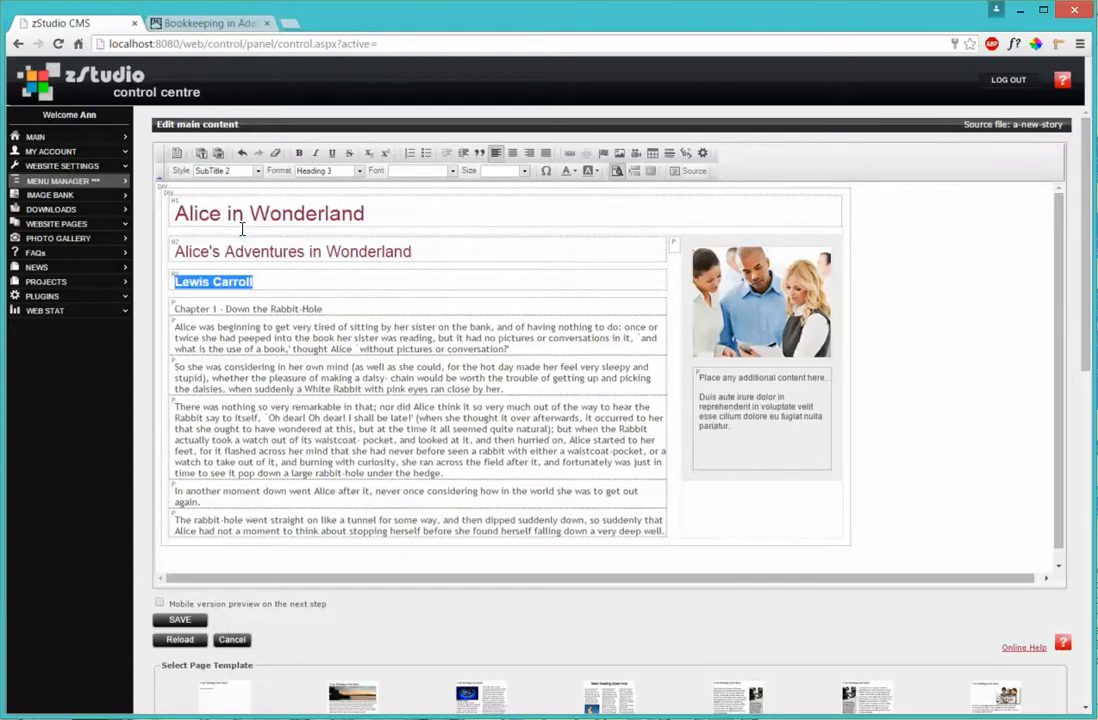
{"action": "left_click", "coordinate": [176, 277]}
{"action": "left_click", "coordinate": [254, 281]}
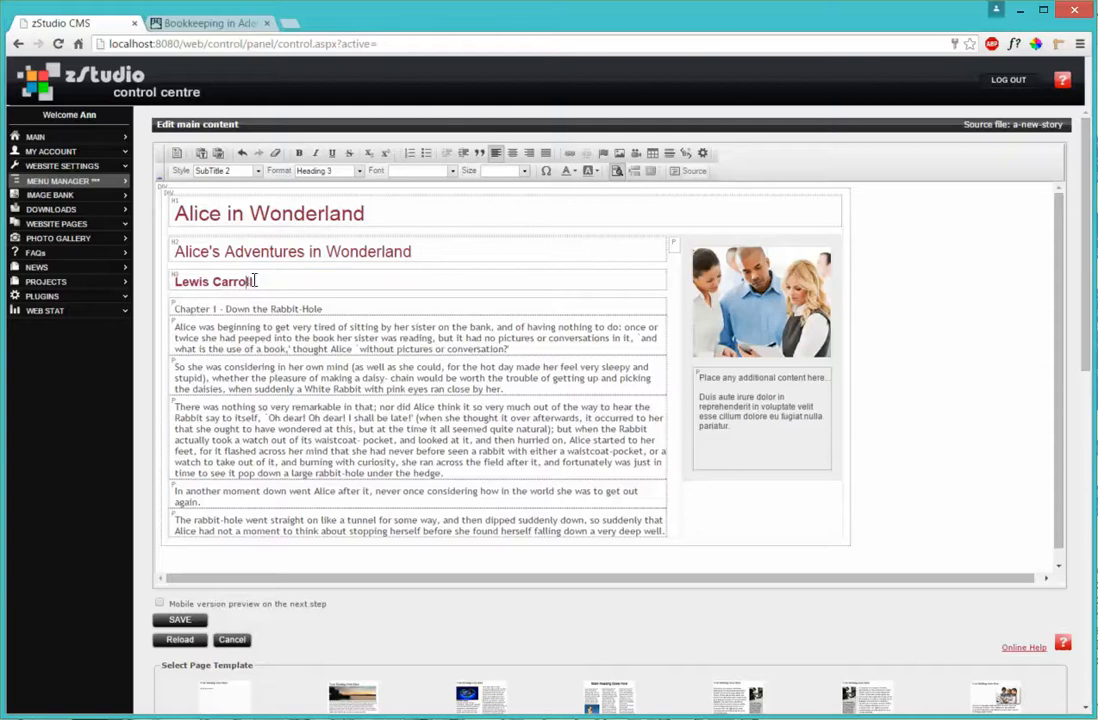
Italicize the author line "Lewis Carroll" and insert an empty paragraph below it.
{"action": "left_click_drag", "start_coordinate": [254, 281], "coordinate": [176, 281]}
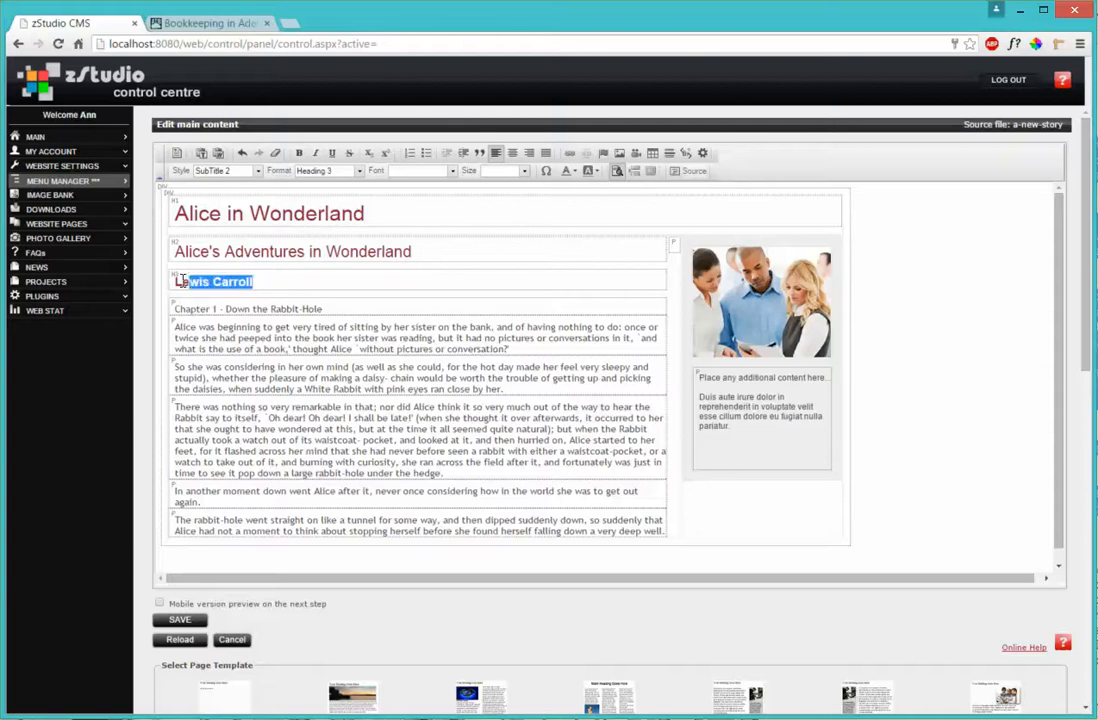
{"action": "left_click", "coordinate": [315, 153]}
{"action": "left_click", "coordinate": [288, 282]}
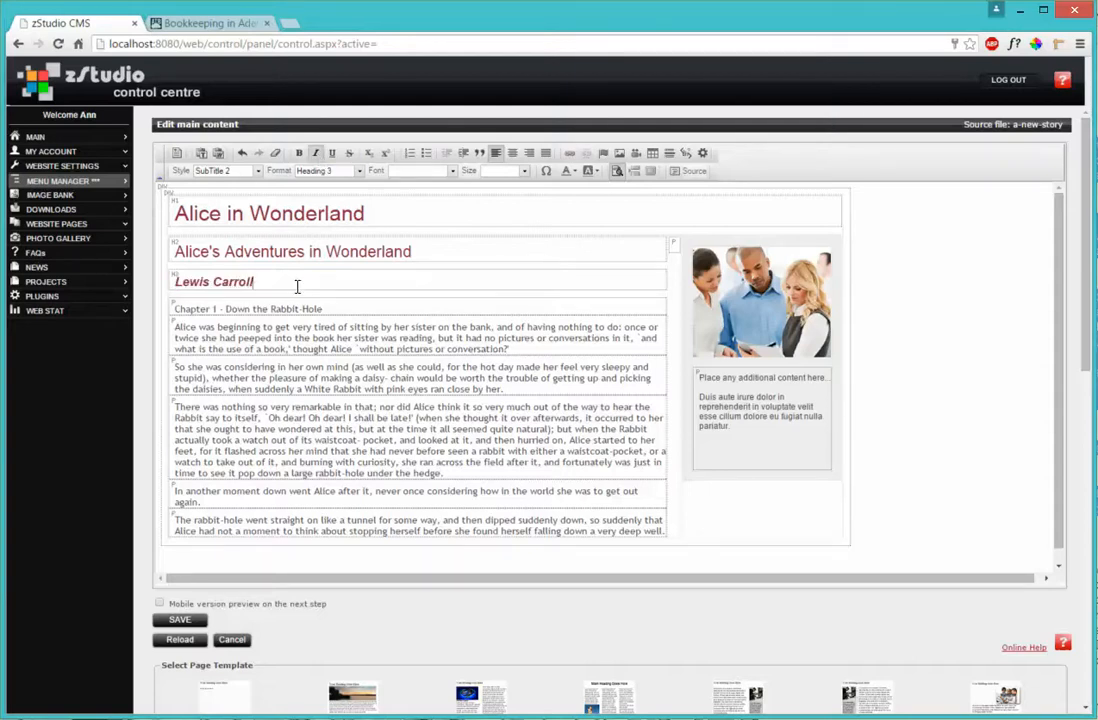
{"action": "key", "text": "Return"}
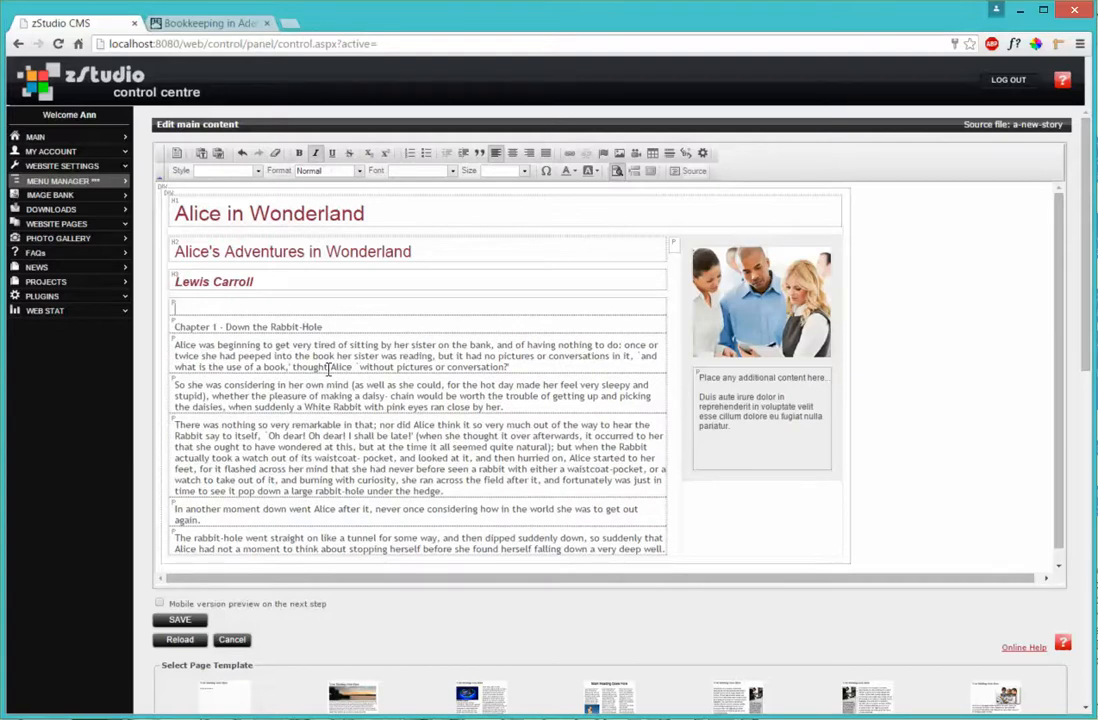
Make the line "Chapter 1 - Down the Rabbit-Hole" bold and insert an empty paragraph below it.
{"action": "left_click_drag", "start_coordinate": [328, 326], "coordinate": [170, 326]}
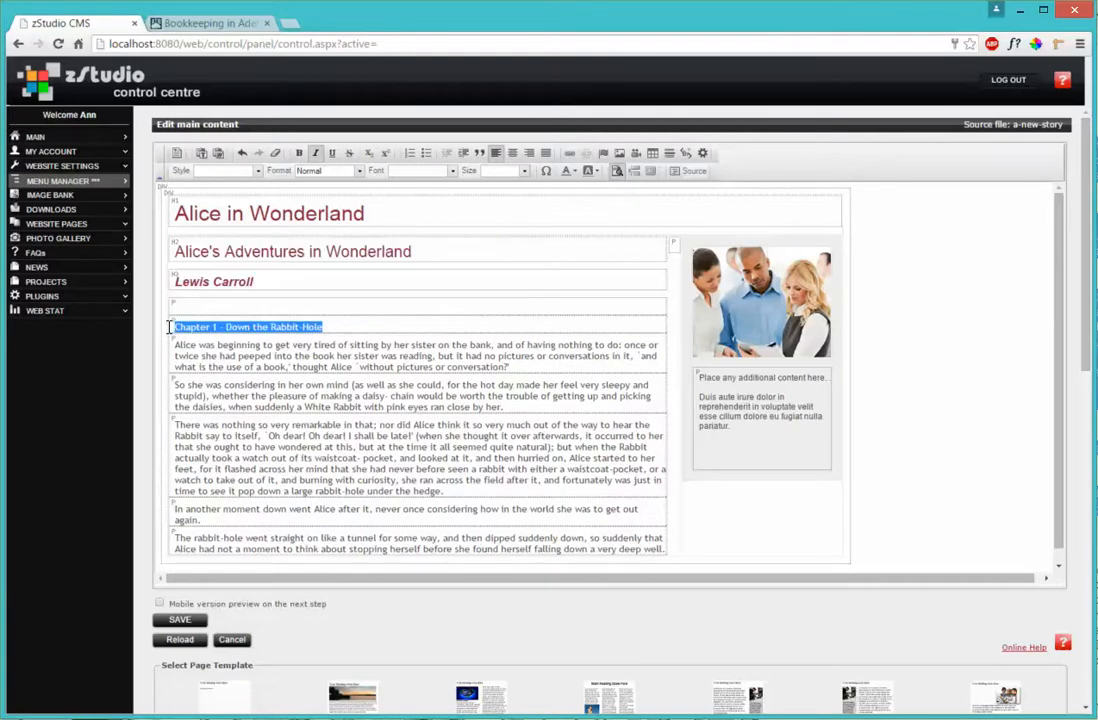
{"action": "left_click", "coordinate": [298, 152]}
{"action": "left_click", "coordinate": [360, 327]}
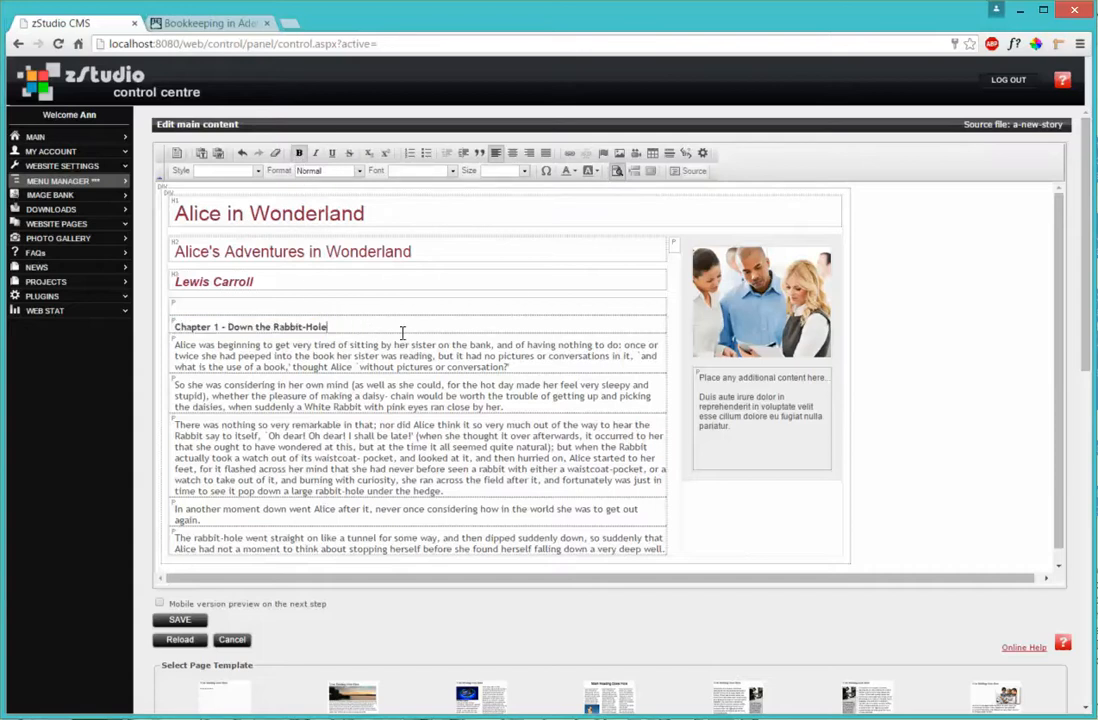
{"action": "key", "text": "Return"}
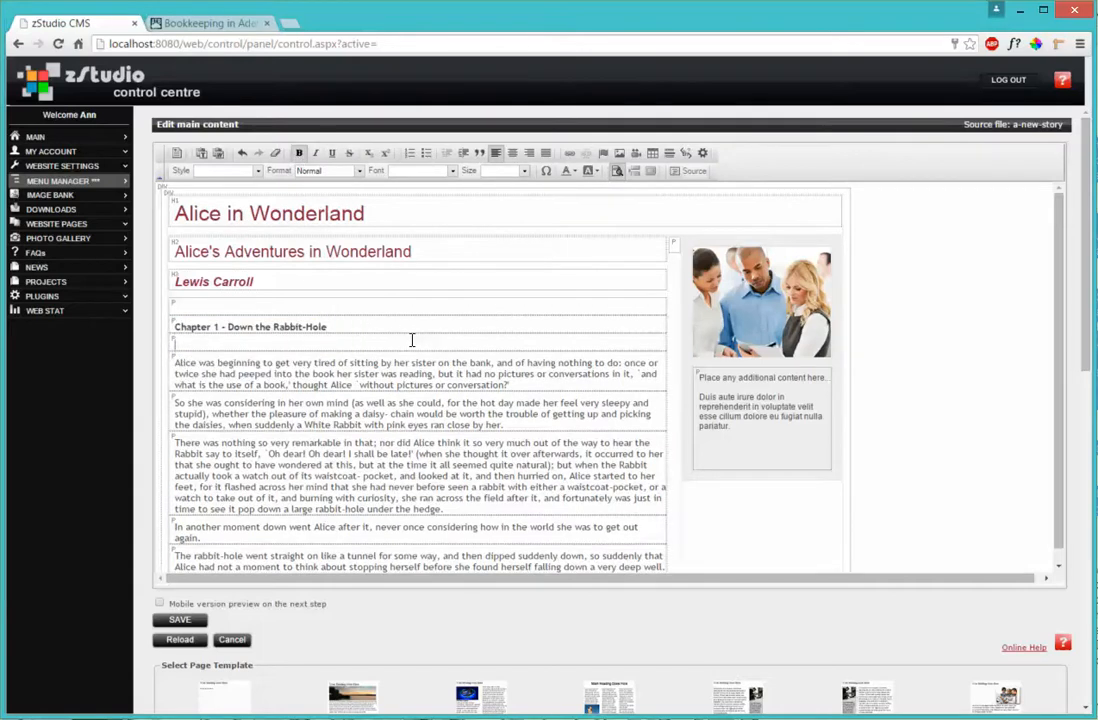
Insert an empty paragraph after each of the first four story paragraphs to separate the text blocks.
{"action": "left_click", "coordinate": [539, 383]}
{"action": "key", "text": "Return"}
{"action": "left_click", "coordinate": [515, 443]}
{"action": "key", "text": "Return"}
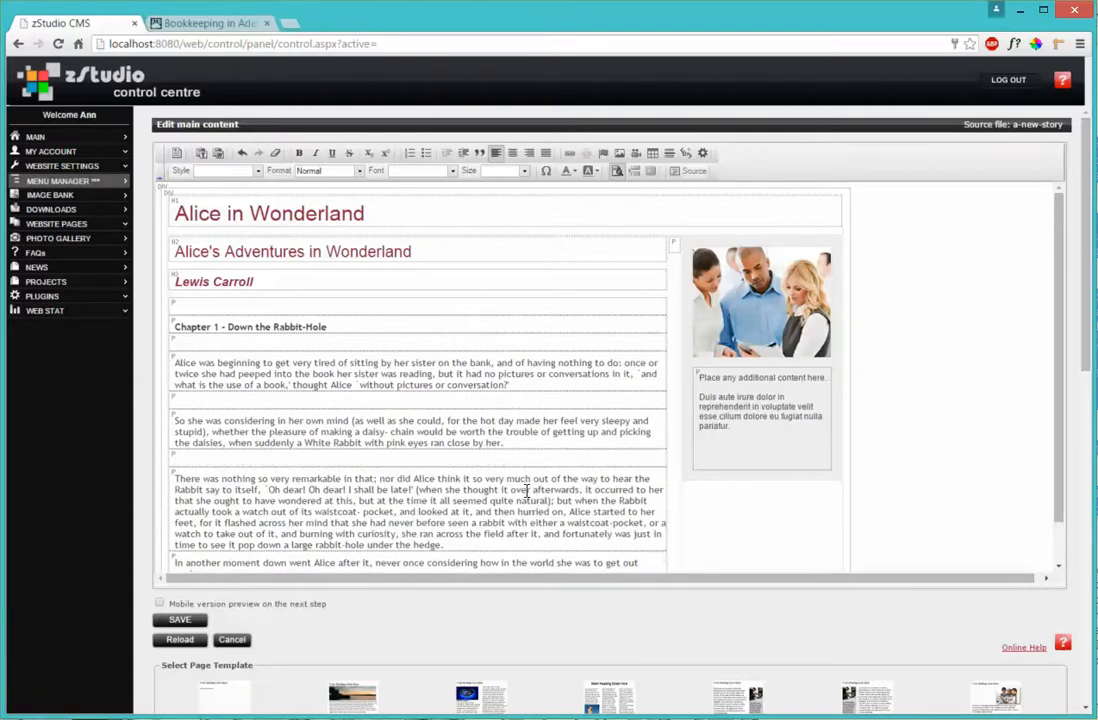
{"action": "left_click_drag", "start_coordinate": [1063, 318], "coordinate": [1063, 350]}
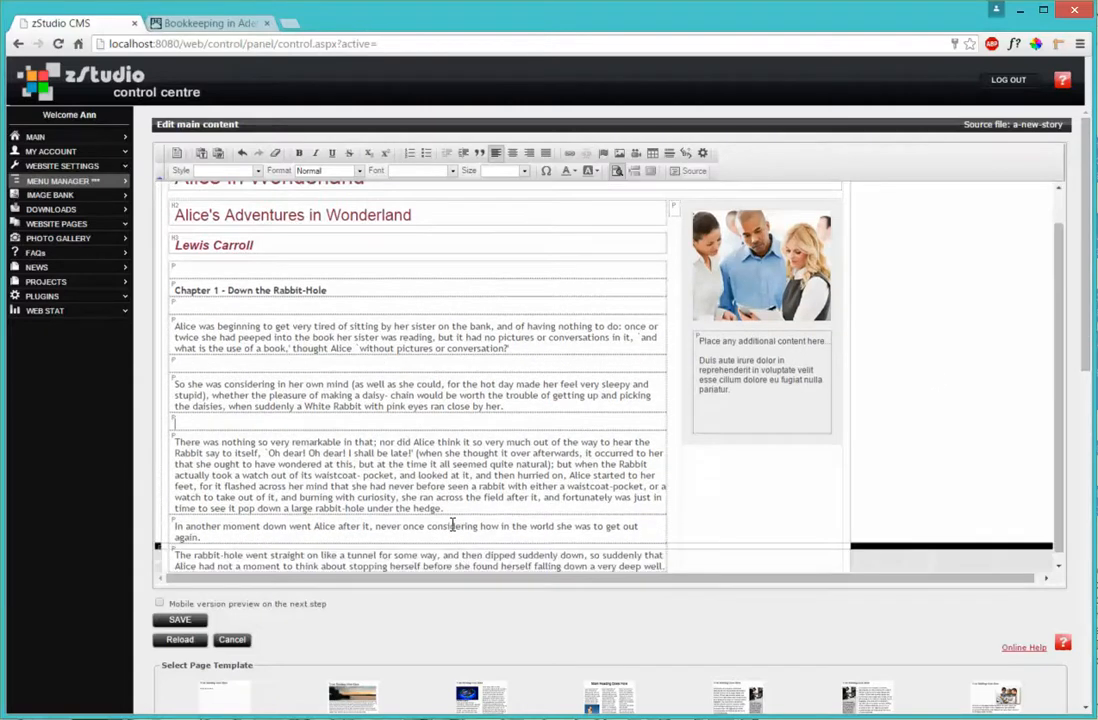
{"action": "left_click", "coordinate": [458, 510]}
{"action": "key", "text": "Return"}
{"action": "scroll", "coordinate": [655, 478], "scroll_direction": "down", "scroll_amount": 1}
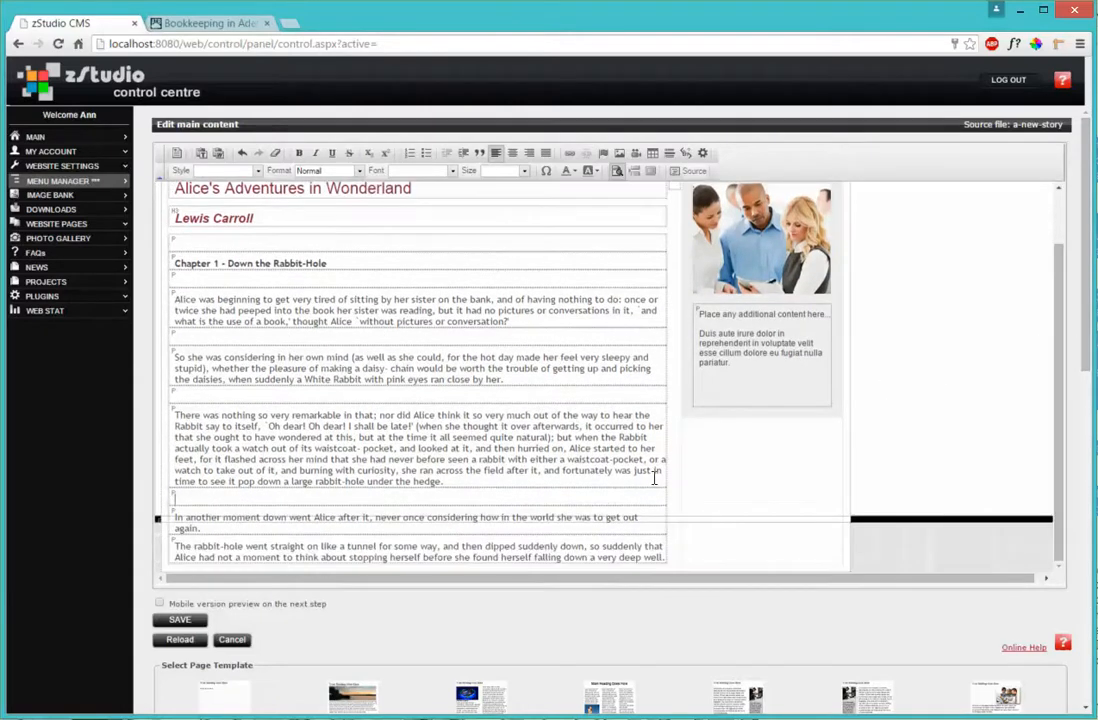
{"action": "triple_click", "coordinate": [299, 522]}
{"action": "left_click", "coordinate": [284, 531]}
{"action": "key", "text": "Return"}
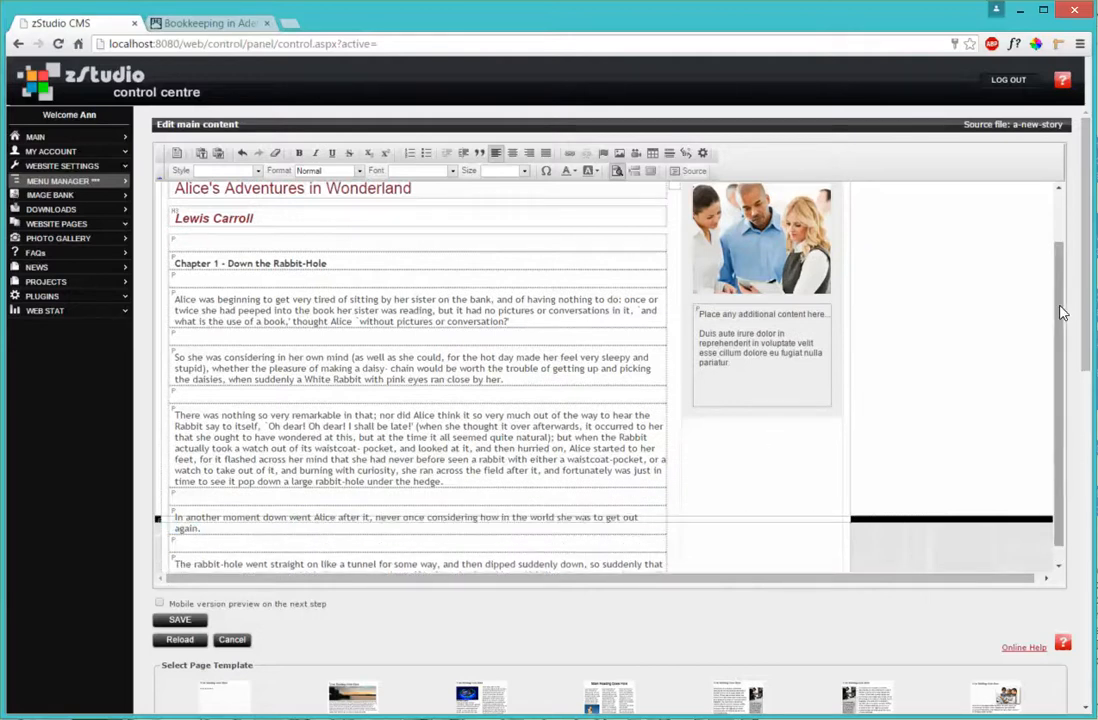
Delete the template's placeholder photo and additional content box from the column beside the story.
{"action": "left_click_drag", "start_coordinate": [1061, 309], "coordinate": [1061, 245]}
{"action": "left_click_drag", "start_coordinate": [735, 476], "coordinate": [697, 294]}
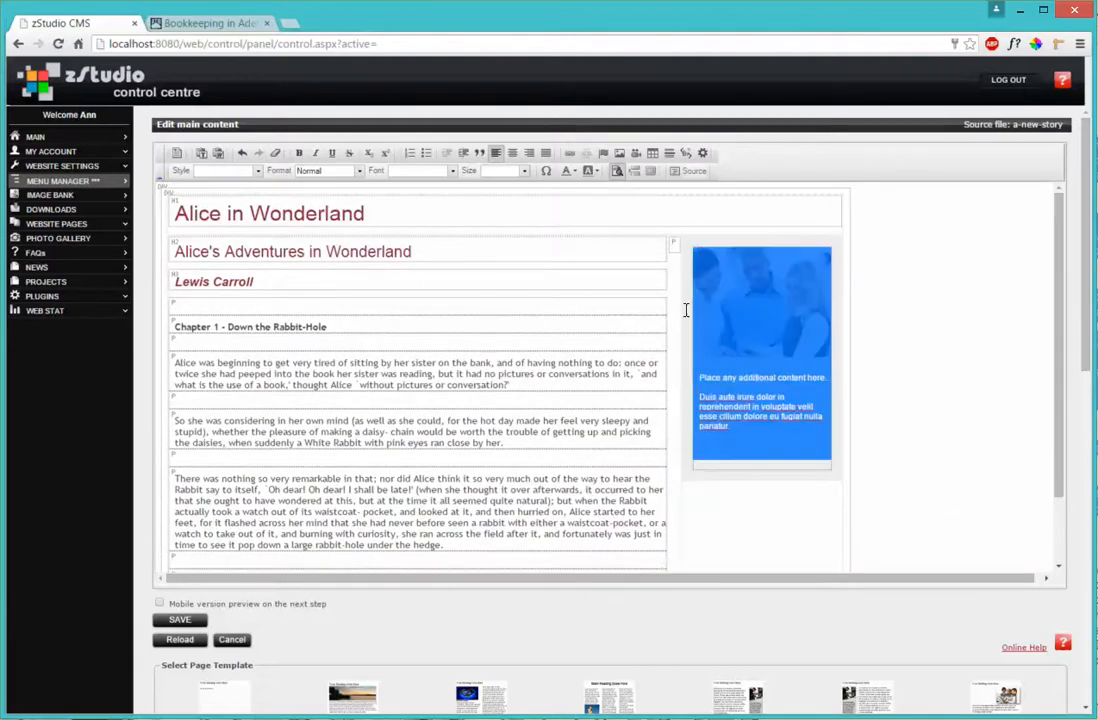
{"action": "key", "text": "Delete"}
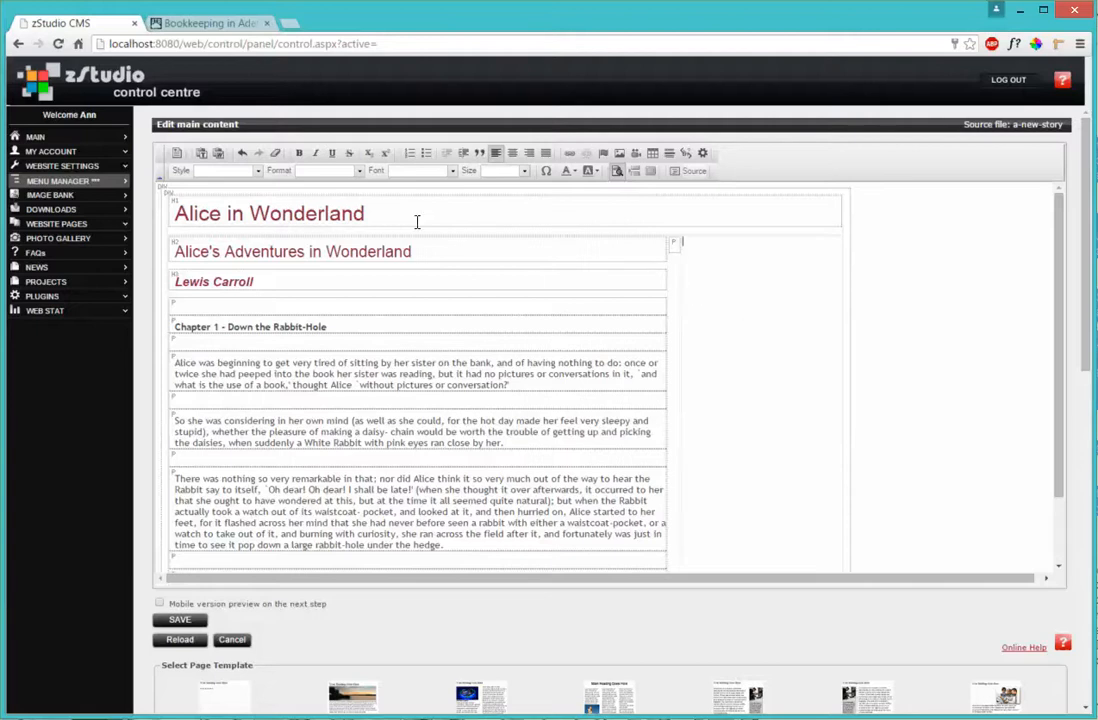
Insert the 250x375 white rabbit drawing from the image bank into the emptied side column.
{"action": "left_click", "coordinate": [620, 155]}
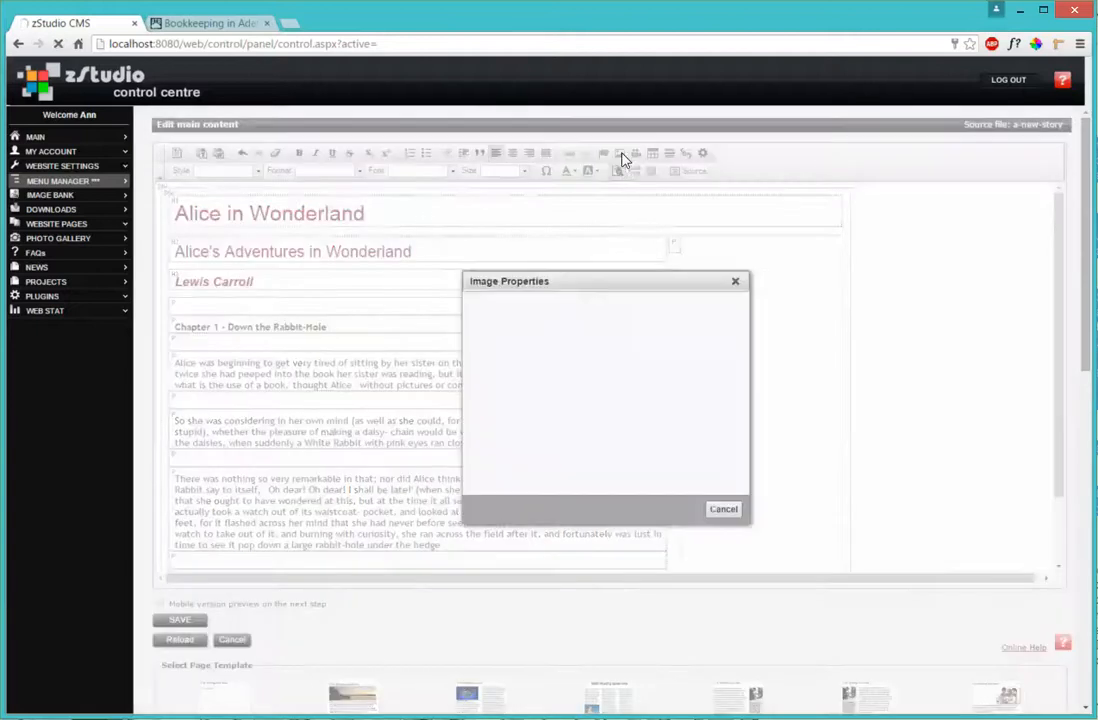
{"action": "double_click", "coordinate": [583, 331]}
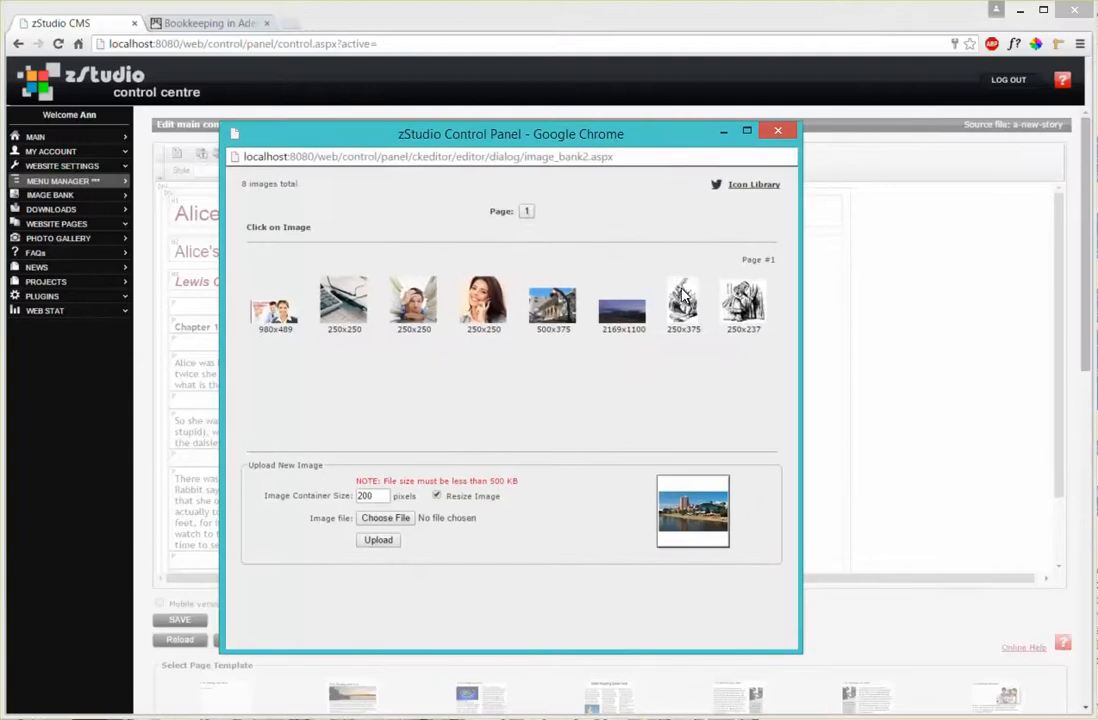
{"action": "left_click", "coordinate": [687, 315]}
{"action": "left_click", "coordinate": [664, 509]}
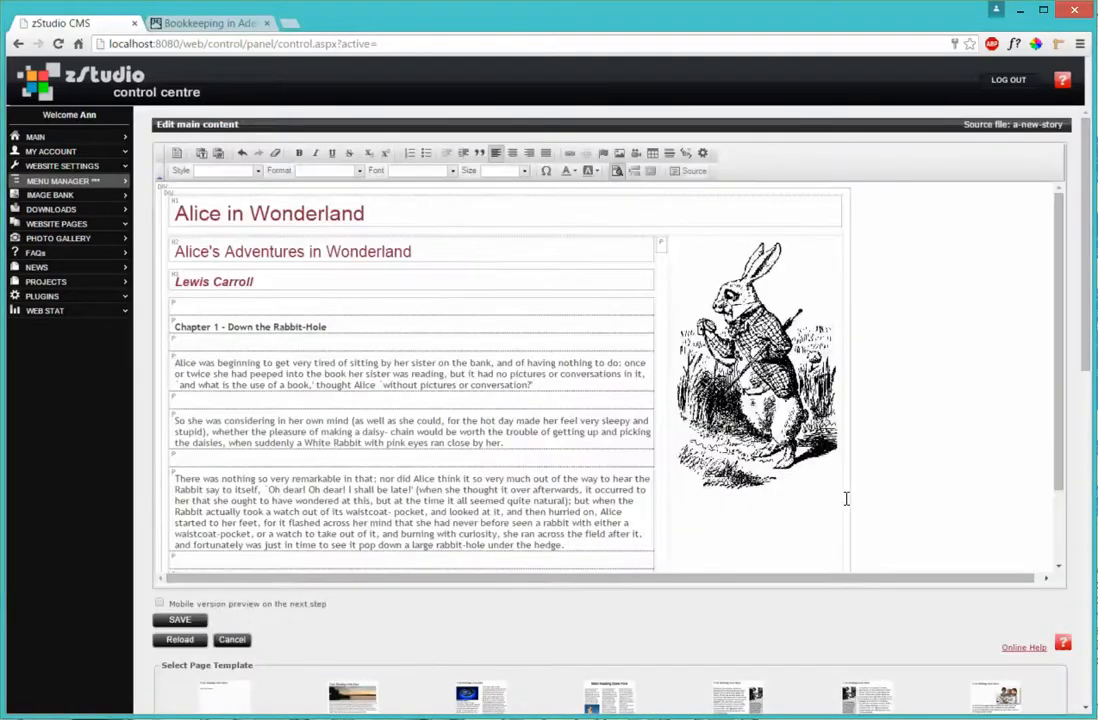
Insert the 250x237 drawing of Alice from the image bank below the rabbit image, separated by an empty paragraph.
{"action": "key", "text": "Return"}
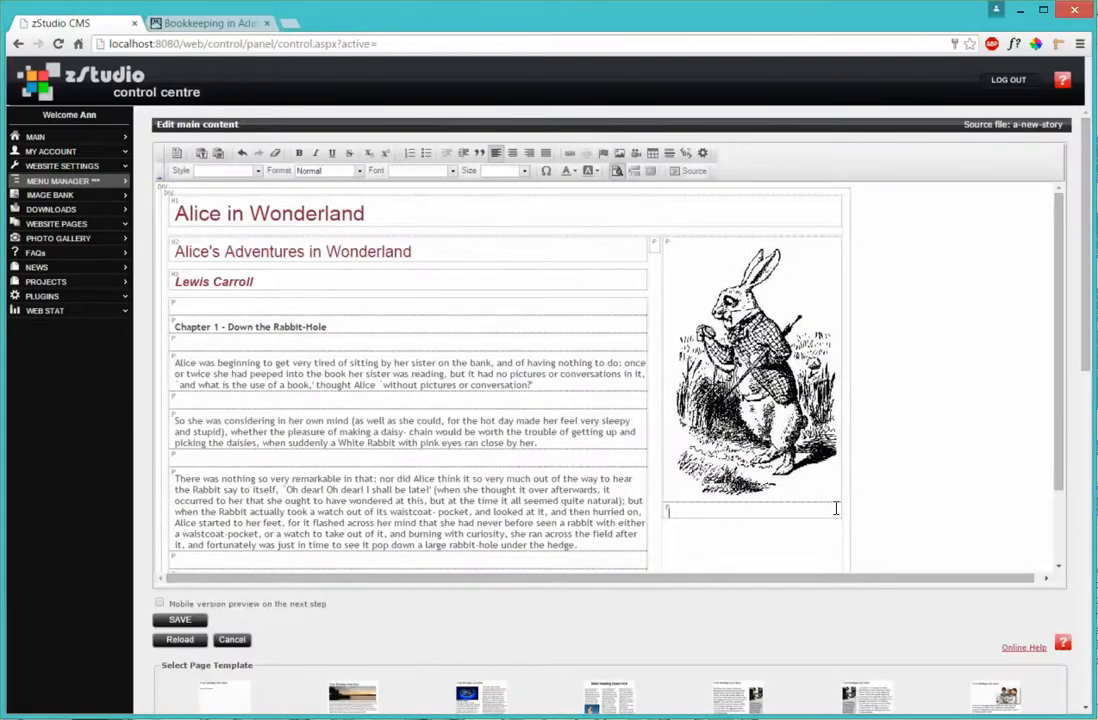
{"action": "left_click", "coordinate": [619, 154]}
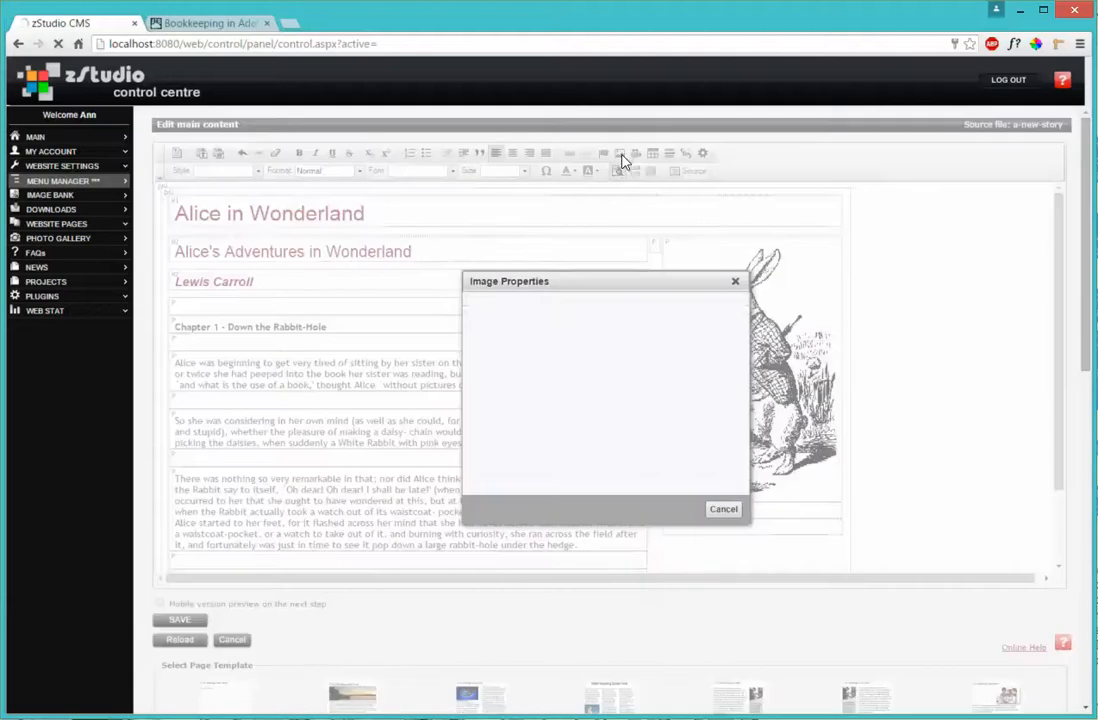
{"action": "double_click", "coordinate": [622, 329]}
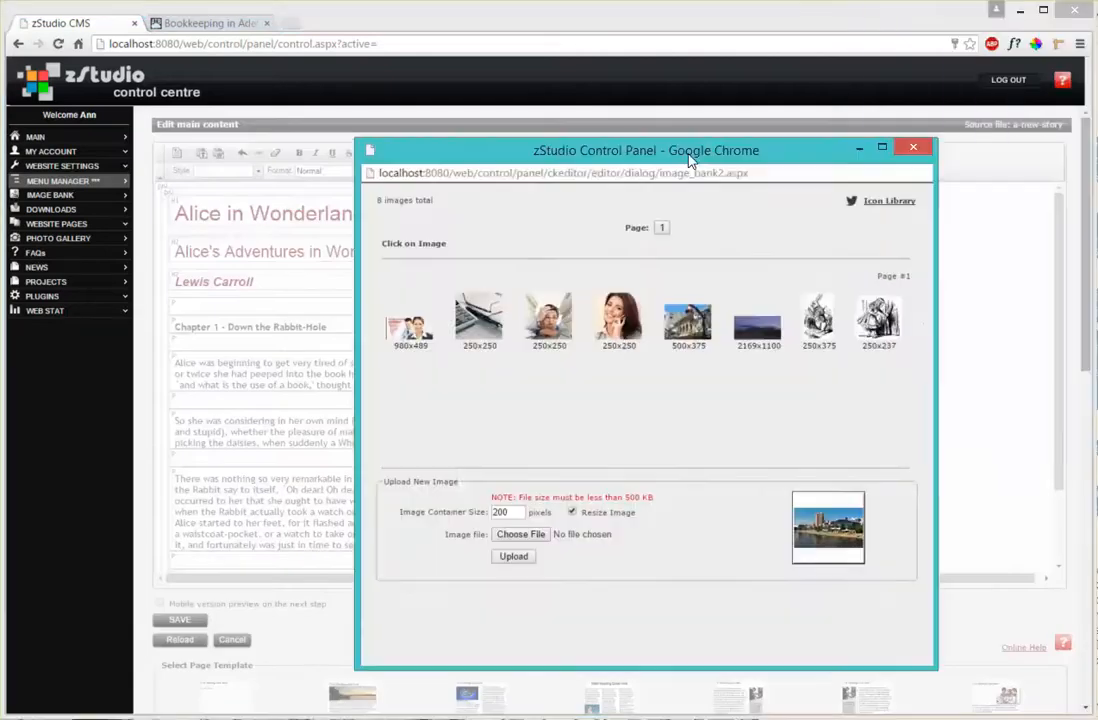
{"action": "left_click_drag", "start_coordinate": [688, 155], "coordinate": [636, 133]}
{"action": "left_click", "coordinate": [818, 291]}
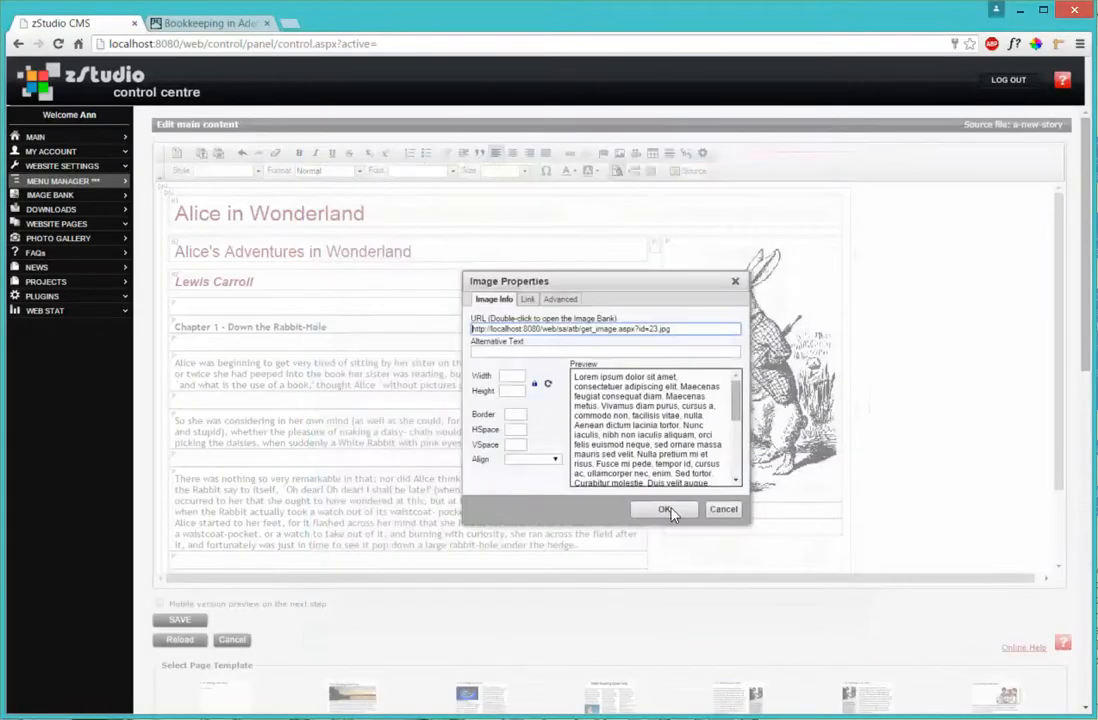
{"action": "left_click", "coordinate": [662, 510]}
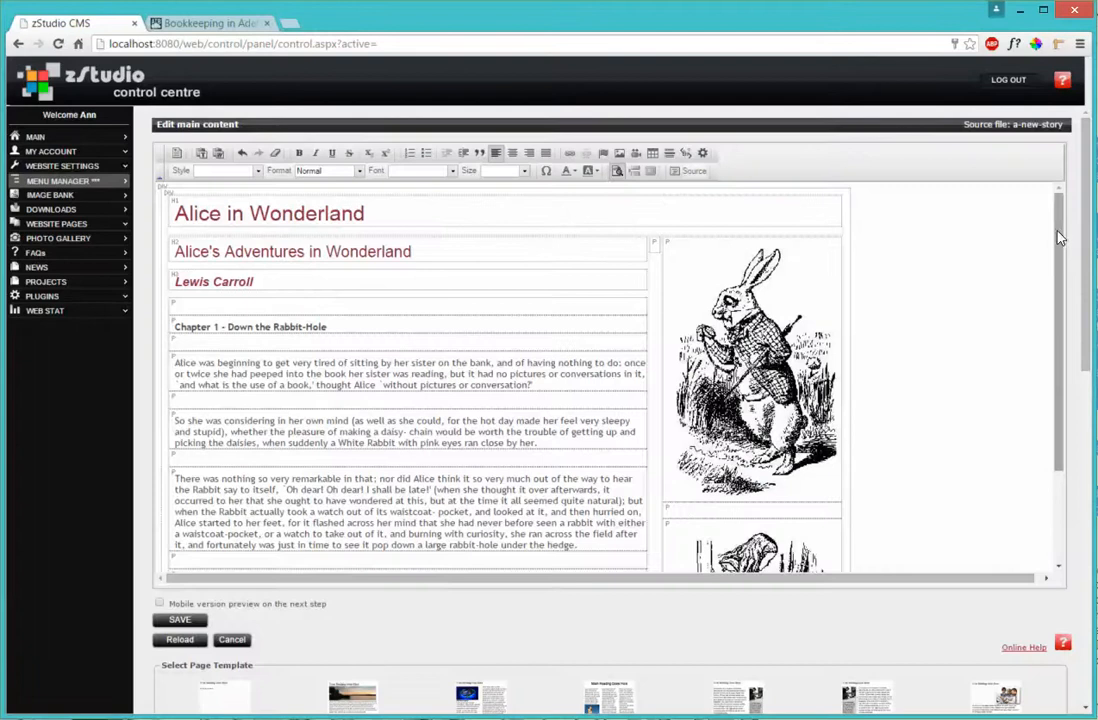
{"action": "scroll", "coordinate": [1044, 300], "scroll_direction": "down", "scroll_amount": 3}
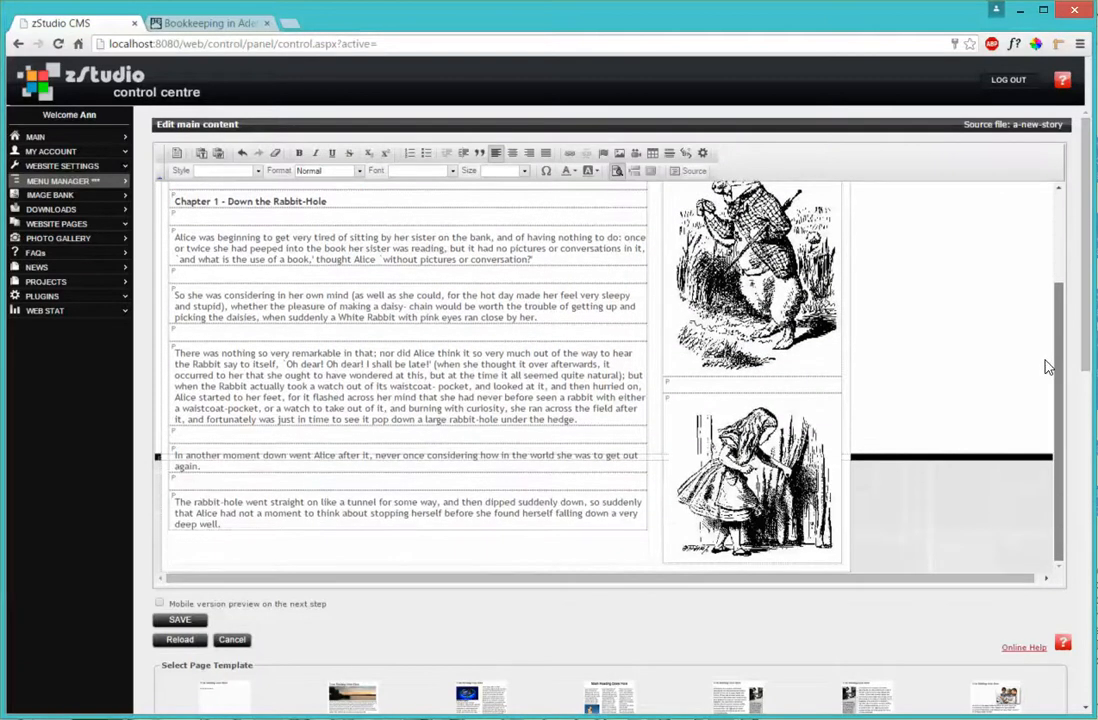
{"action": "scroll", "coordinate": [1054, 287], "scroll_direction": "up", "scroll_amount": 3}
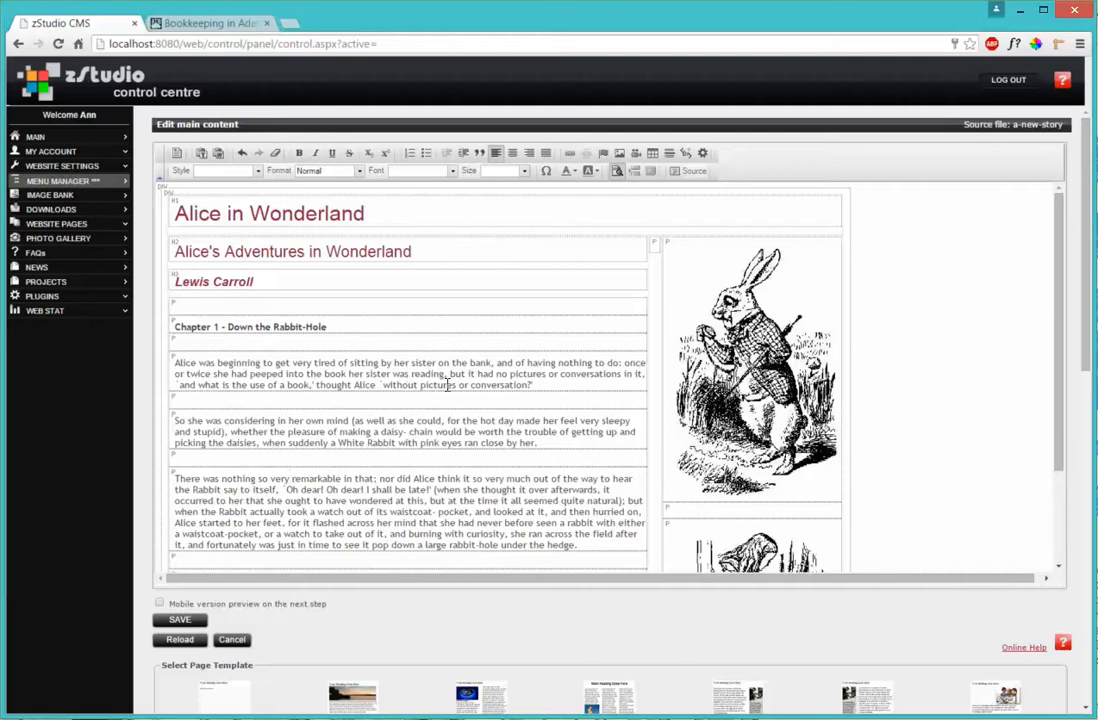
Try to apply the SubTitle 2 style to only the opening words "Alice was beginning to get very".
{"action": "left_click_drag", "start_coordinate": [175, 366], "coordinate": [311, 366]}
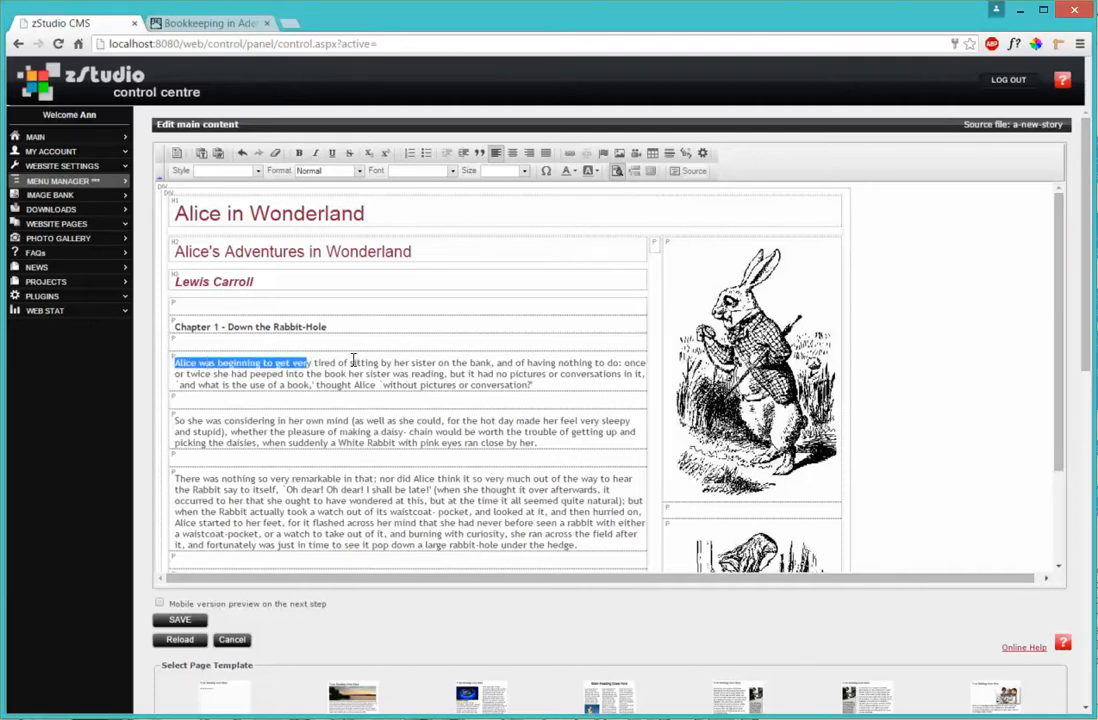
{"action": "left_click", "coordinate": [259, 172]}
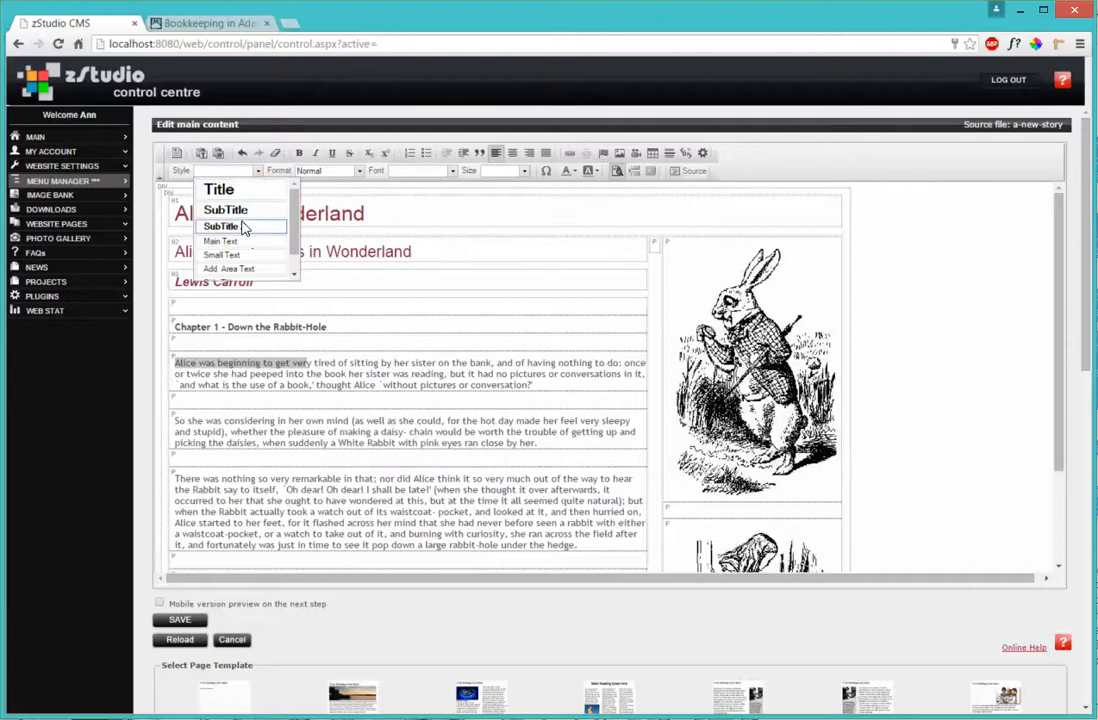
{"action": "left_click", "coordinate": [278, 227]}
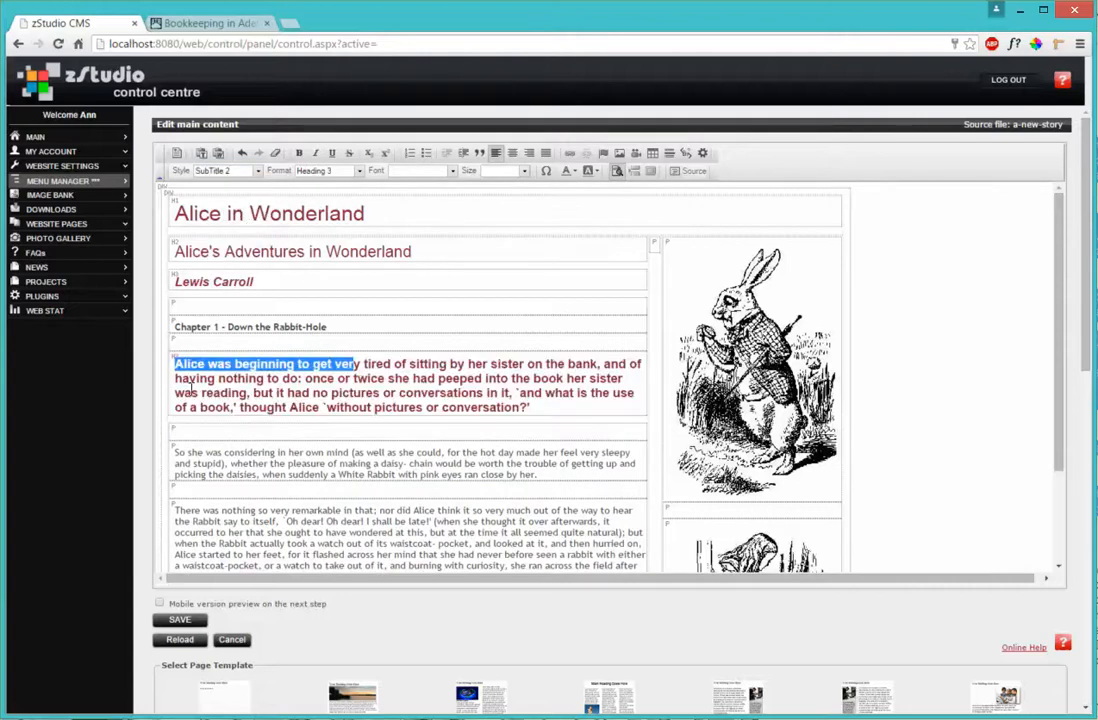
{"action": "left_click", "coordinate": [168, 364]}
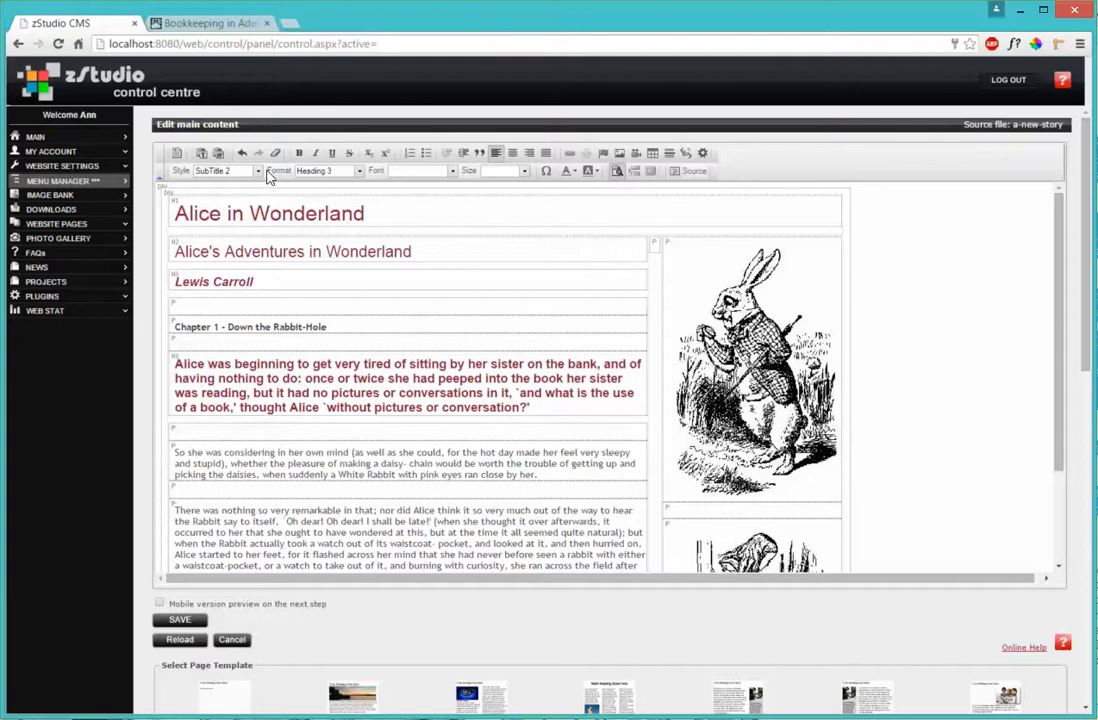
Undo the SubTitle 2 style on the first story paragraph.
{"action": "left_click", "coordinate": [242, 153]}
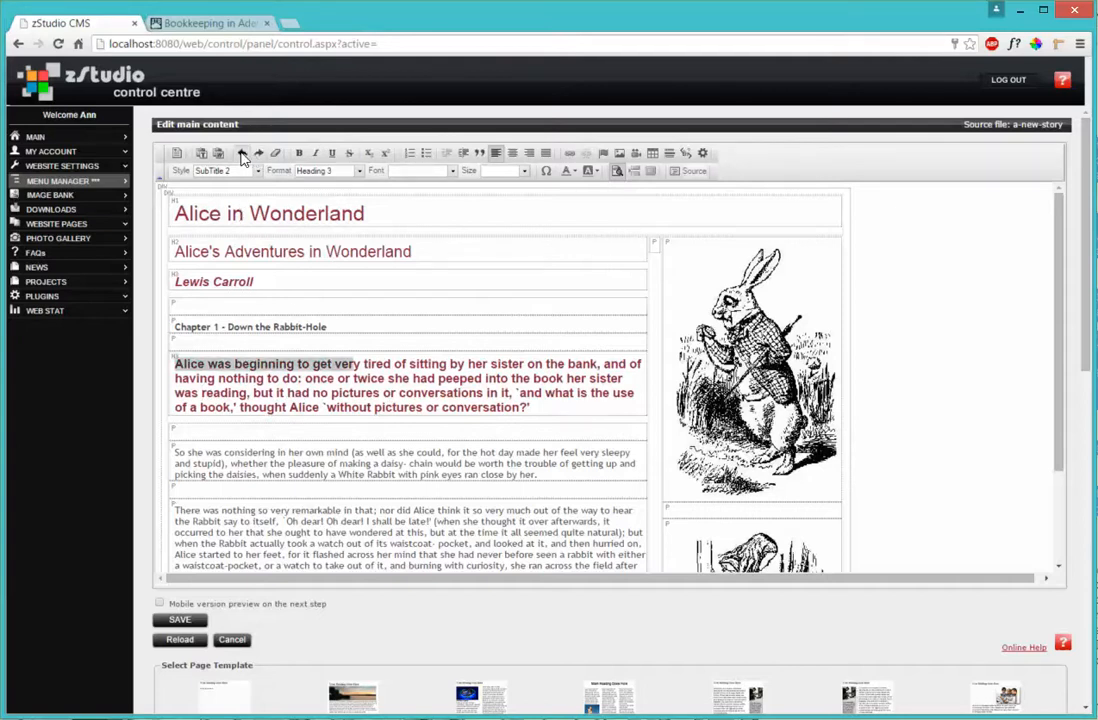
{"action": "left_click", "coordinate": [242, 153]}
{"action": "left_click", "coordinate": [312, 373]}
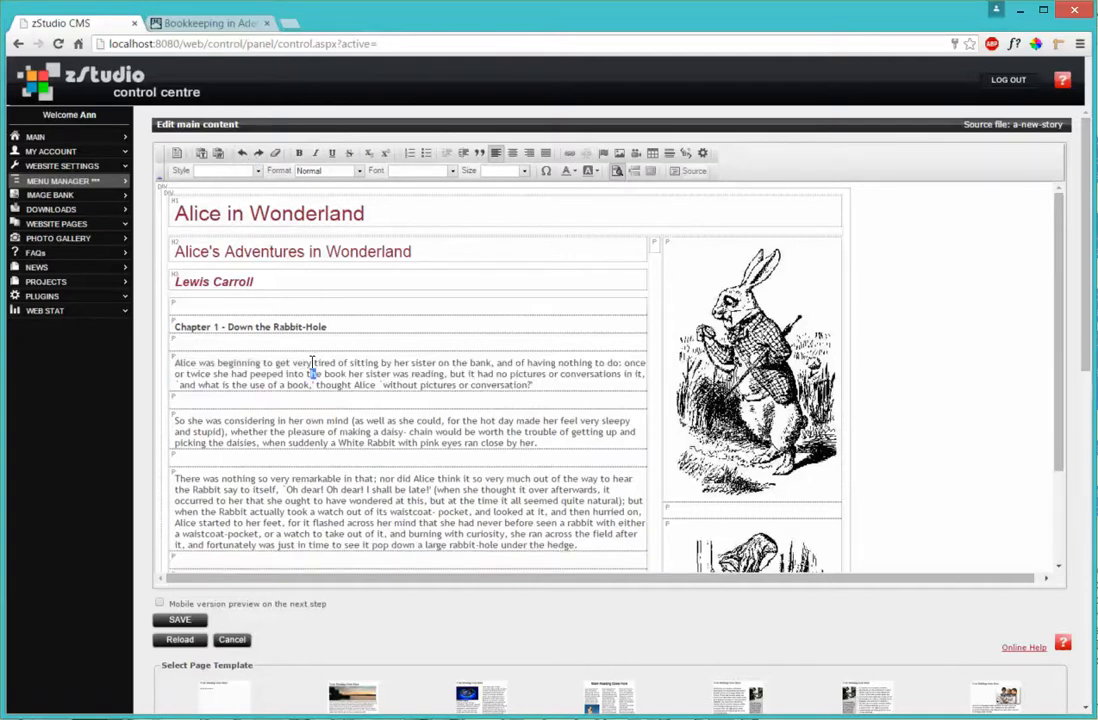
Split the first story paragraph after the words "Alice was beginning to get very".
{"action": "left_click_drag", "start_coordinate": [312, 363], "coordinate": [177, 365]}
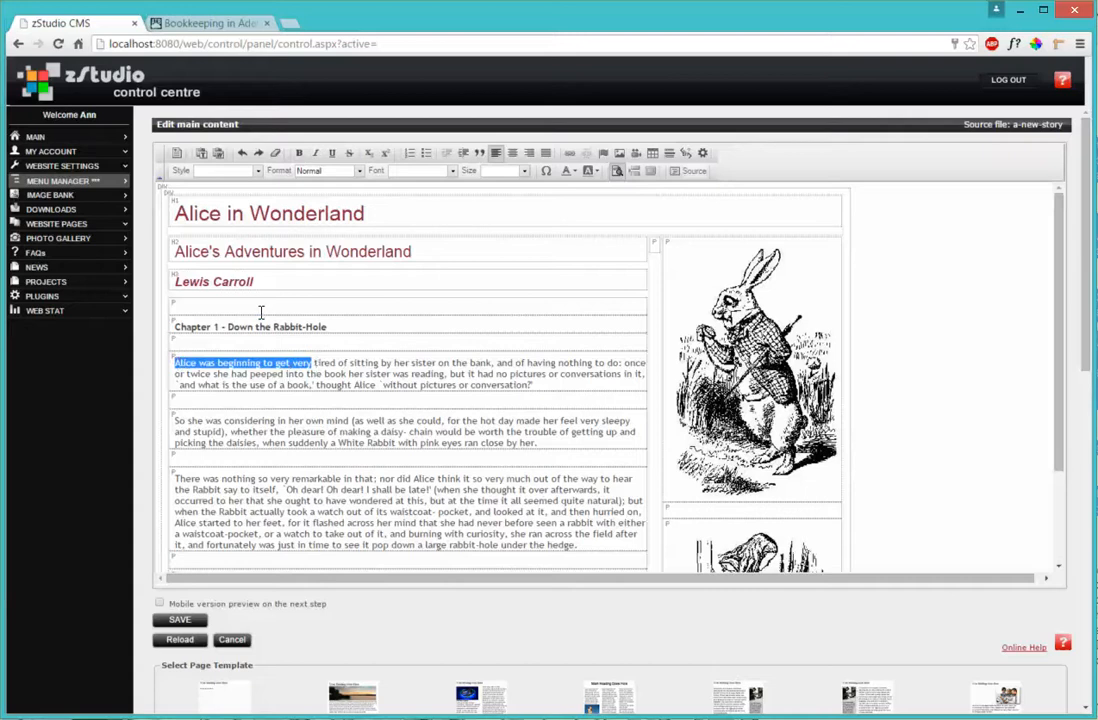
{"action": "left_click_drag", "start_coordinate": [360, 388], "coordinate": [364, 374]}
{"action": "left_click", "coordinate": [311, 363]}
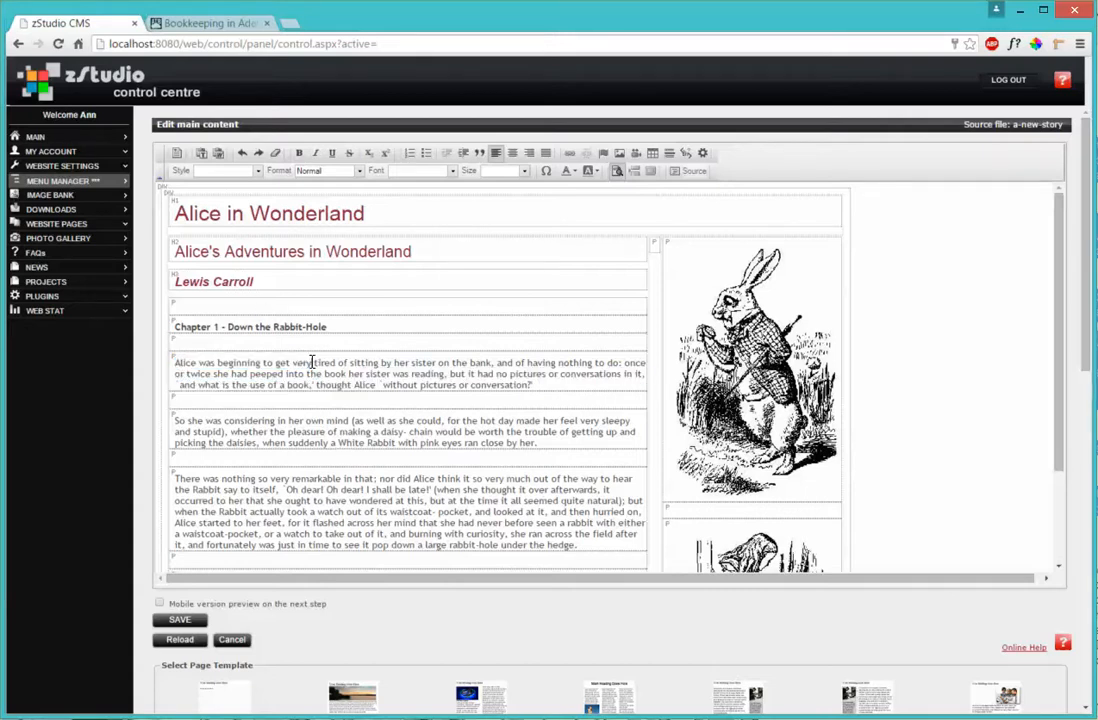
{"action": "key", "text": "Return"}
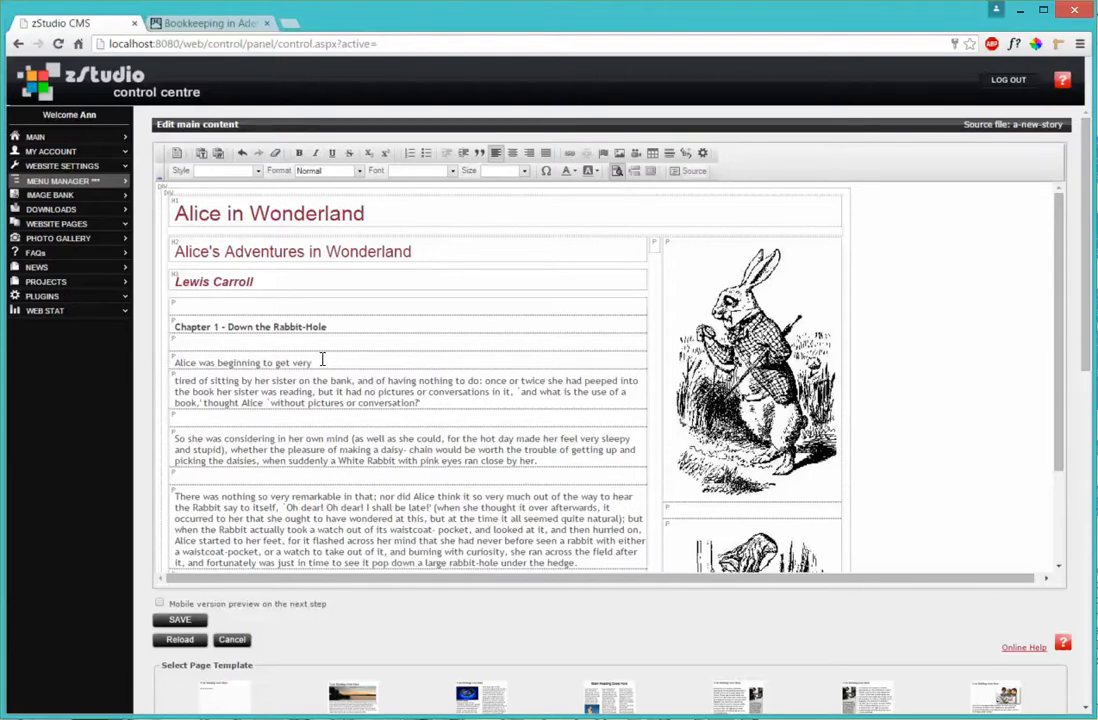
Apply the SubTitle 2 style to the separated line "Alice was beginning to get very".
{"action": "left_click_drag", "start_coordinate": [322, 360], "coordinate": [175, 363]}
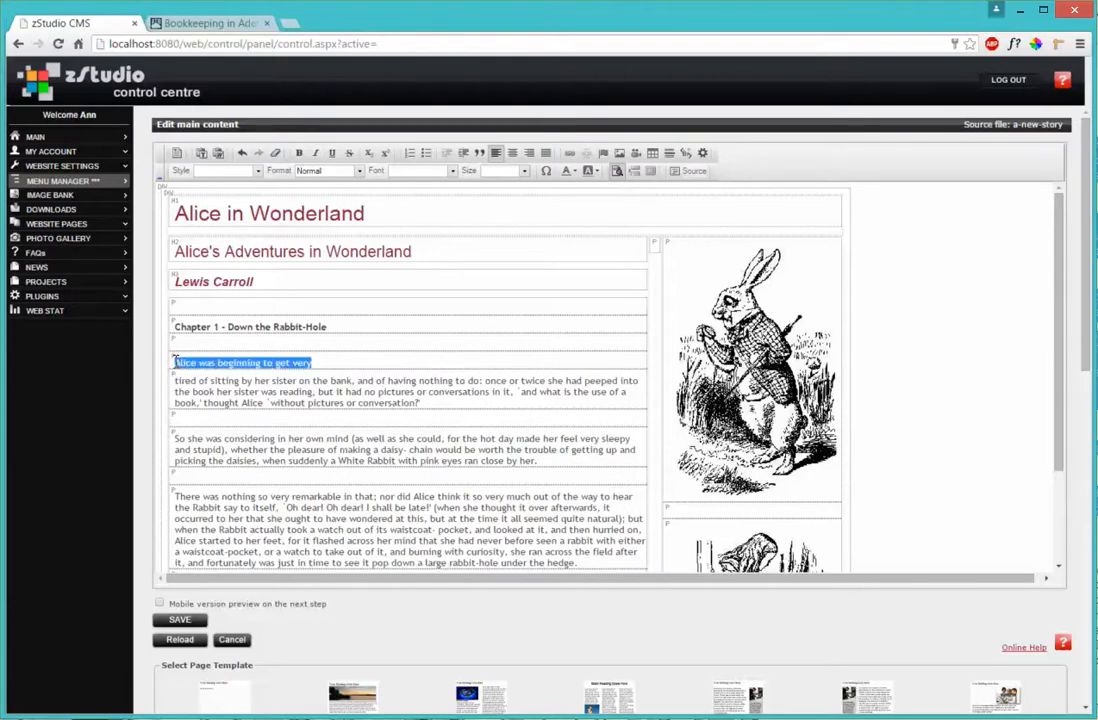
{"action": "left_click", "coordinate": [225, 171]}
{"action": "left_click", "coordinate": [218, 225]}
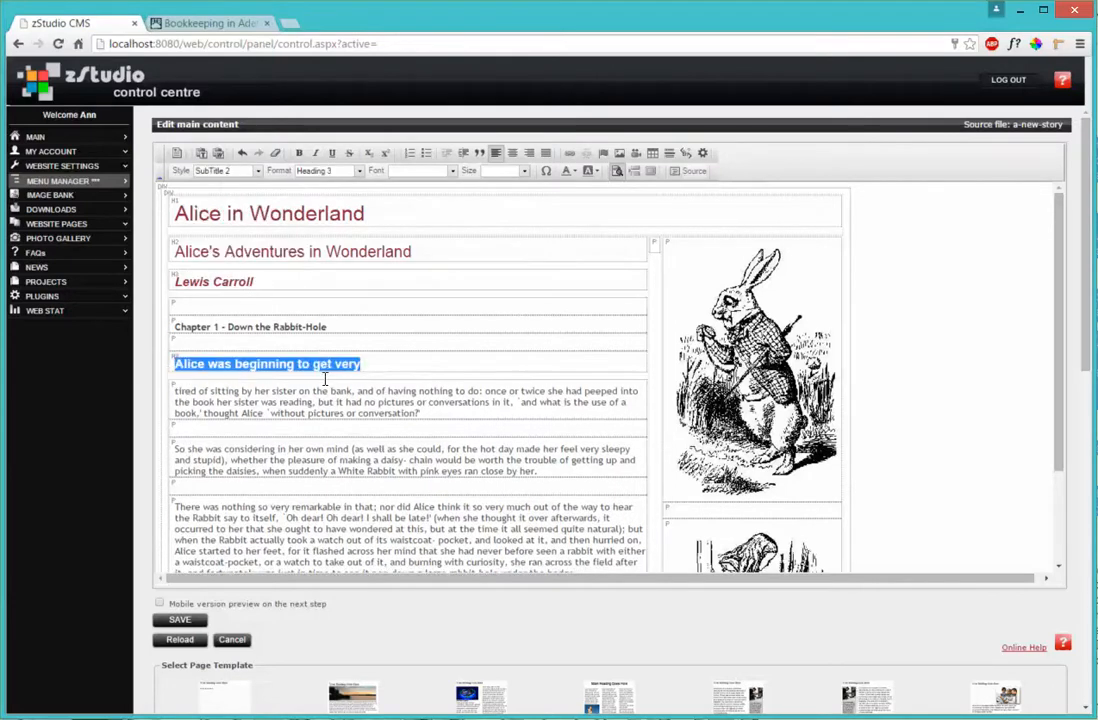
{"action": "left_click", "coordinate": [381, 359]}
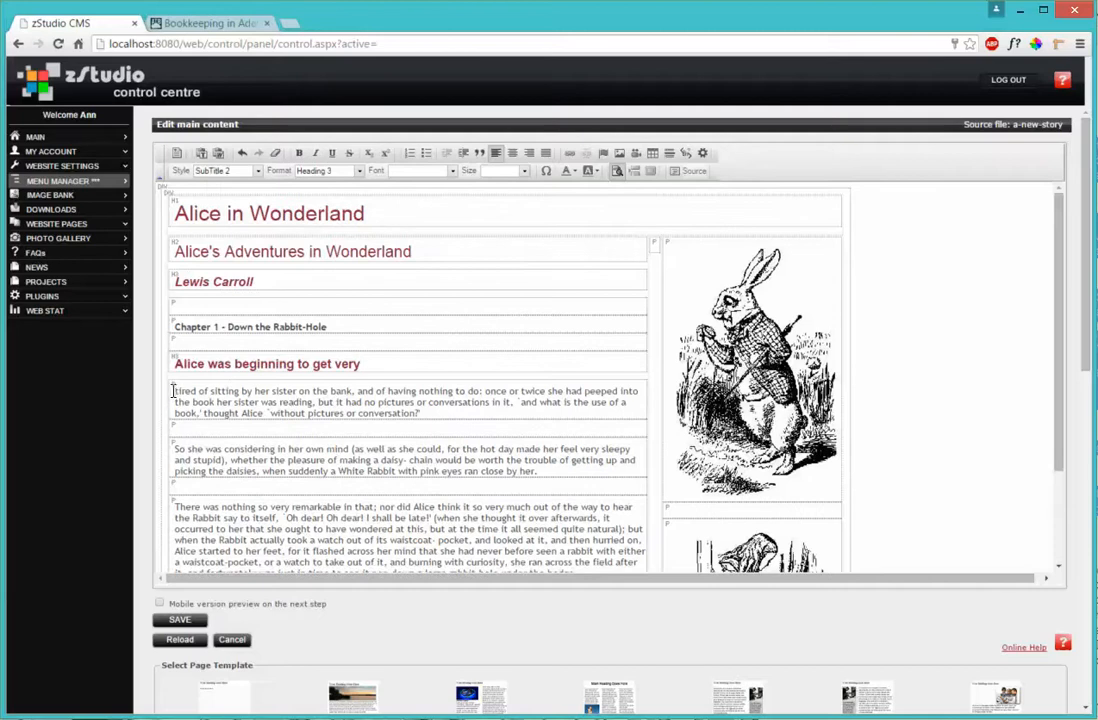
Undo the SubTitle 2 heading and the paragraph split in the first story paragraph.
{"action": "left_click_drag", "start_coordinate": [171, 390], "coordinate": [434, 416]}
{"action": "left_click", "coordinate": [430, 405]}
{"action": "left_click", "coordinate": [241, 155]}
{"action": "left_click", "coordinate": [241, 155]}
{"action": "left_click", "coordinate": [241, 155]}
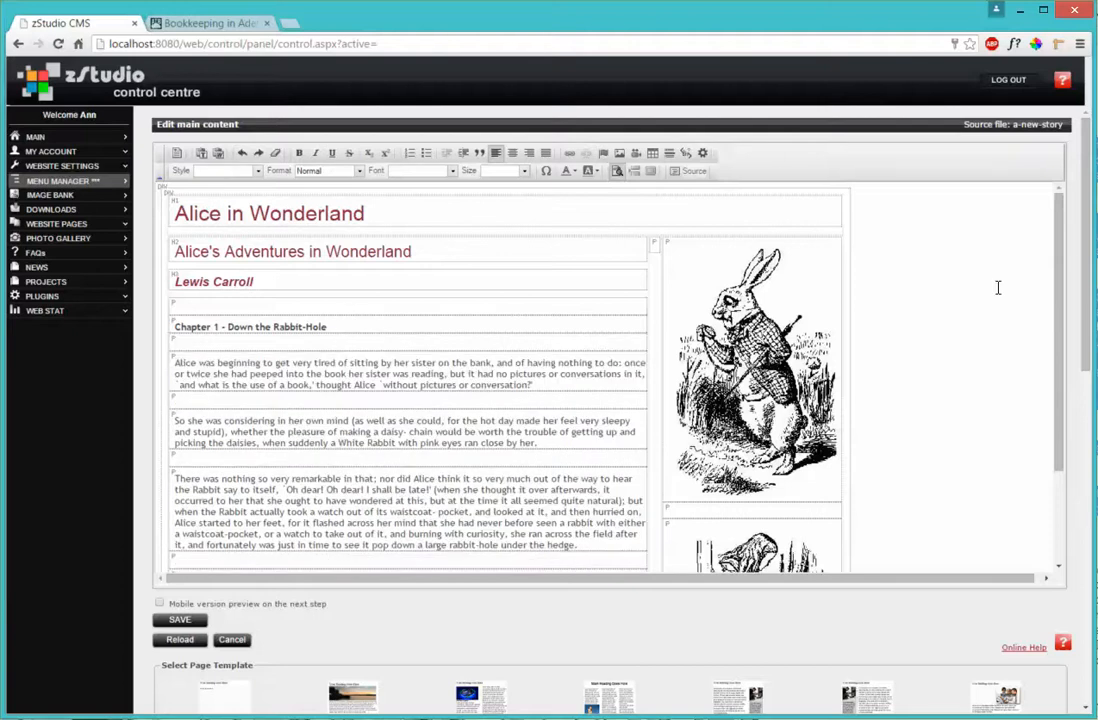
Hide the block outlines and save the page content.
{"action": "mouse_move", "coordinate": [1061, 257]}
{"action": "left_mouse_down"}
{"action": "mouse_move", "coordinate": [1049, 319]}
{"action": "mouse_move", "coordinate": [1047, 247]}
{"action": "left_mouse_up"}
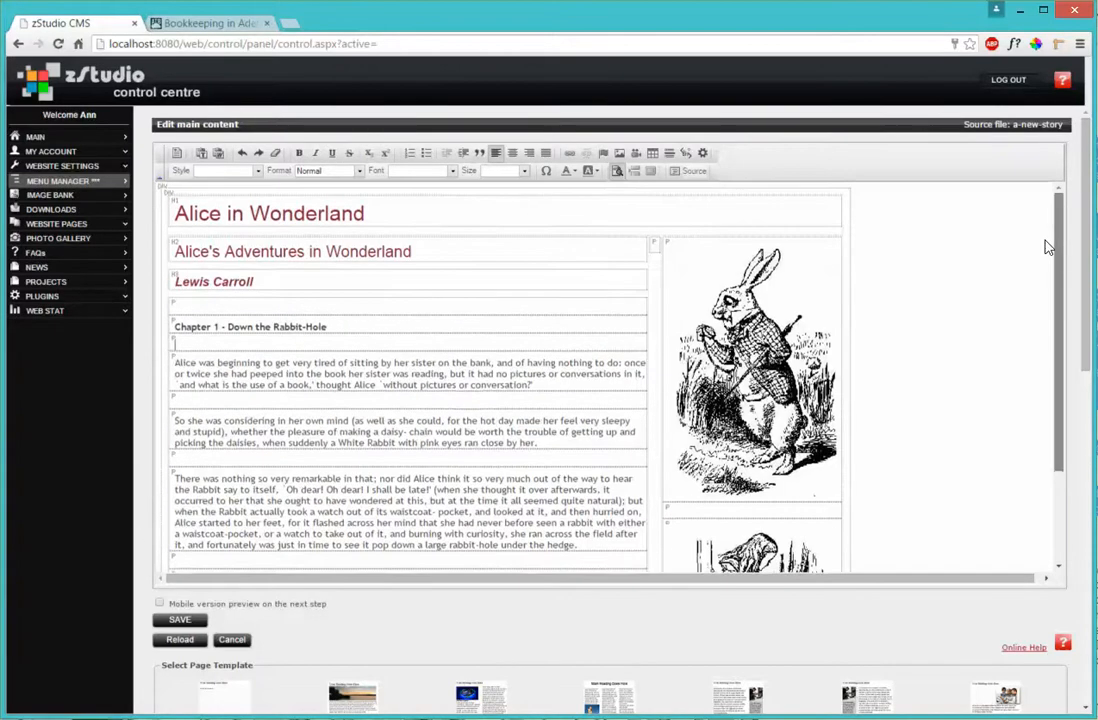
{"action": "left_click", "coordinate": [618, 172]}
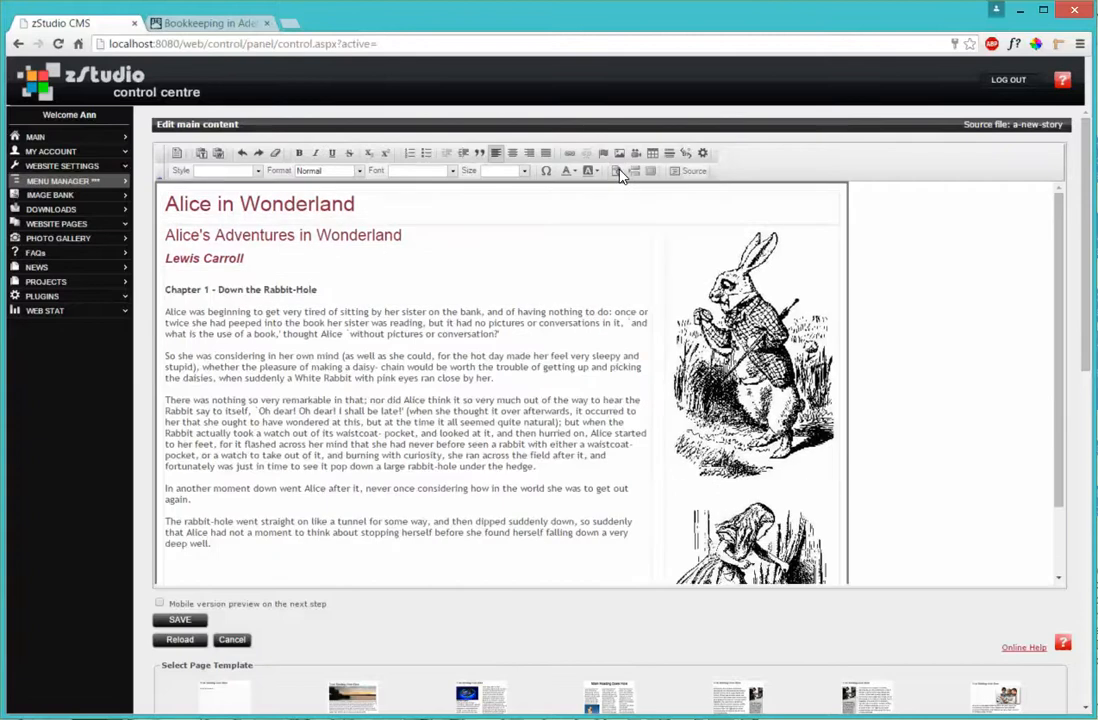
{"action": "left_click", "coordinate": [182, 620]}
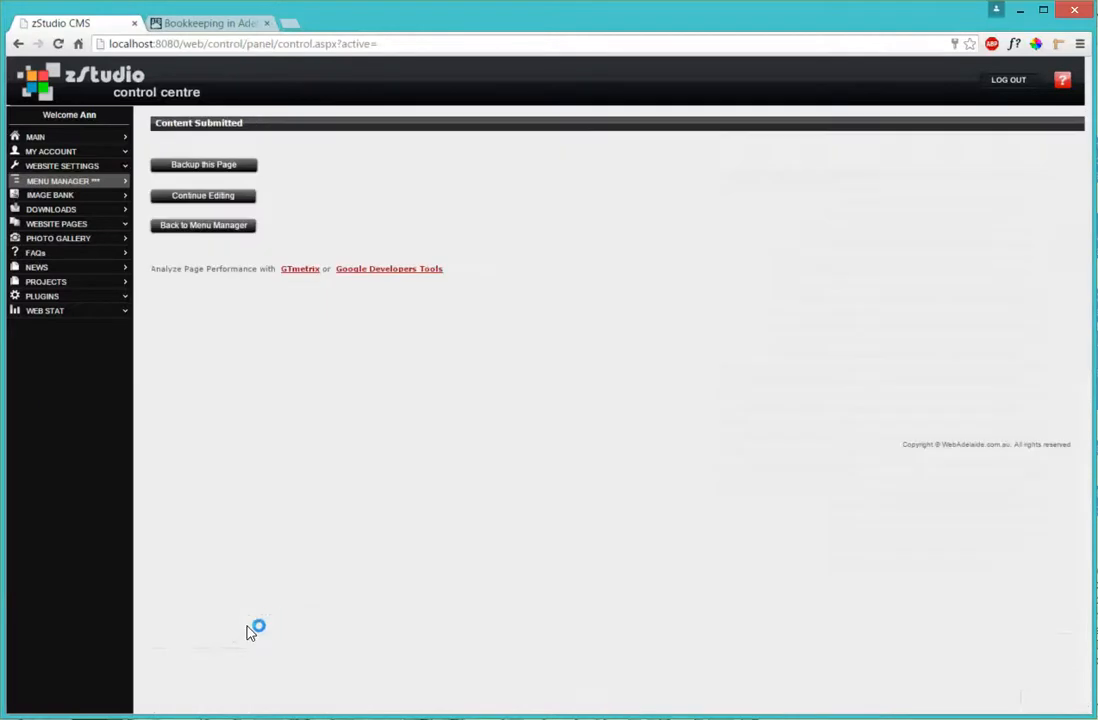
Switch to the AT Books website, reload it and open the "A new story" page.
{"action": "left_click", "coordinate": [172, 24]}
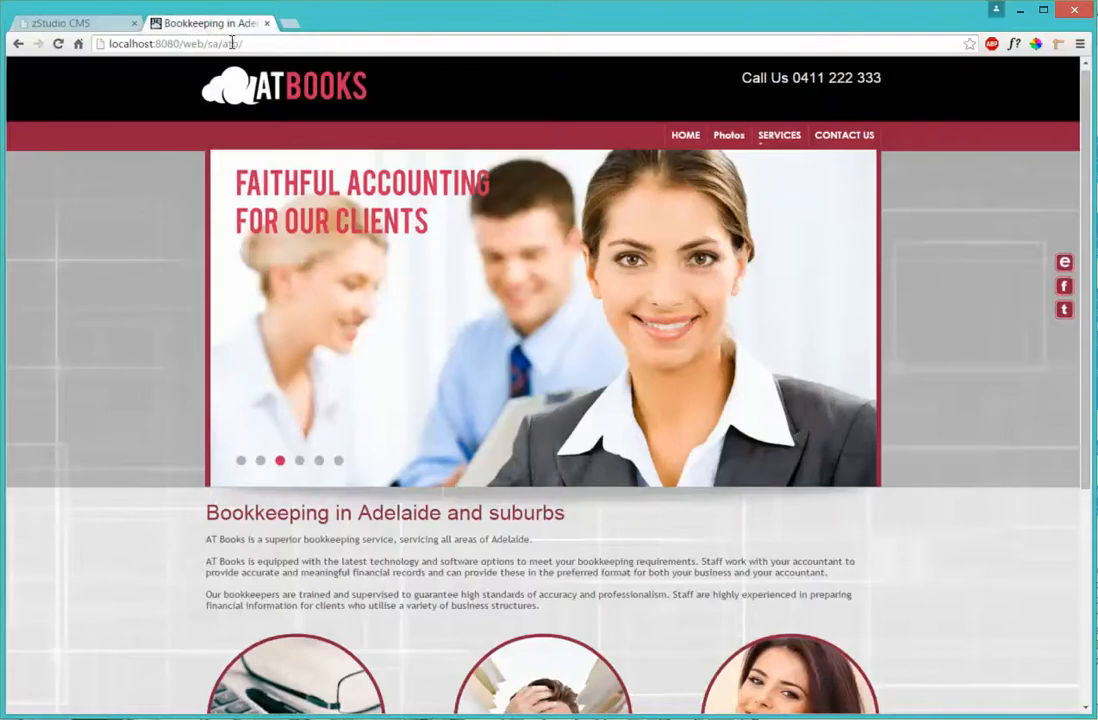
{"action": "left_click", "coordinate": [57, 45]}
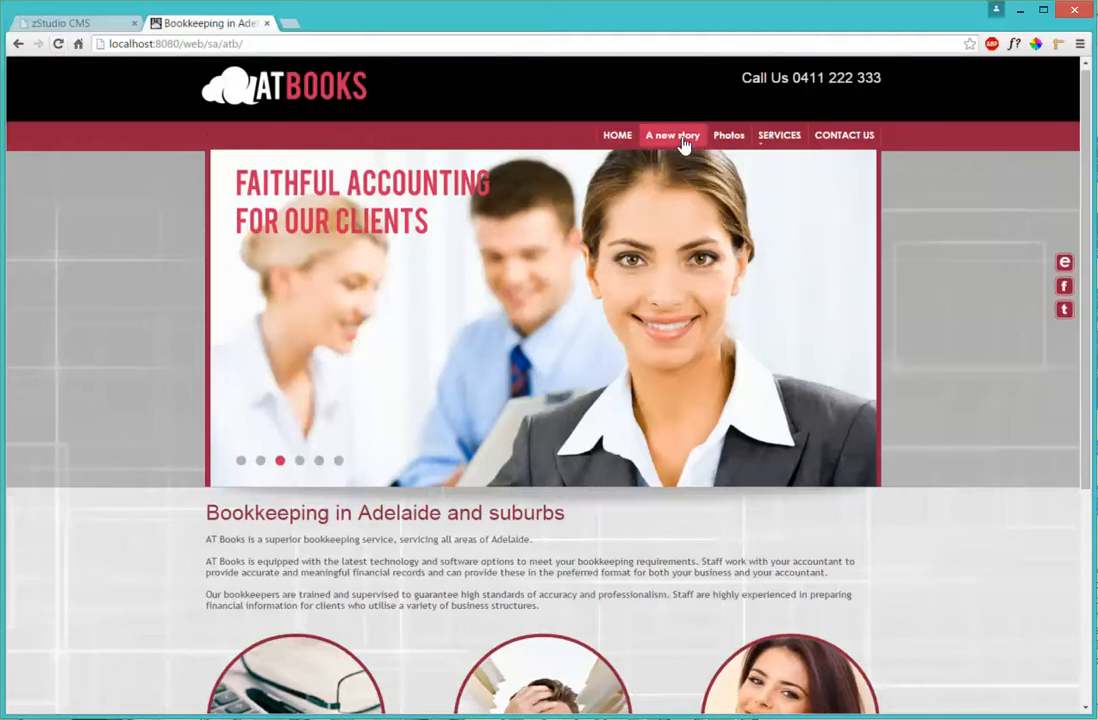
{"action": "left_click", "coordinate": [679, 140]}
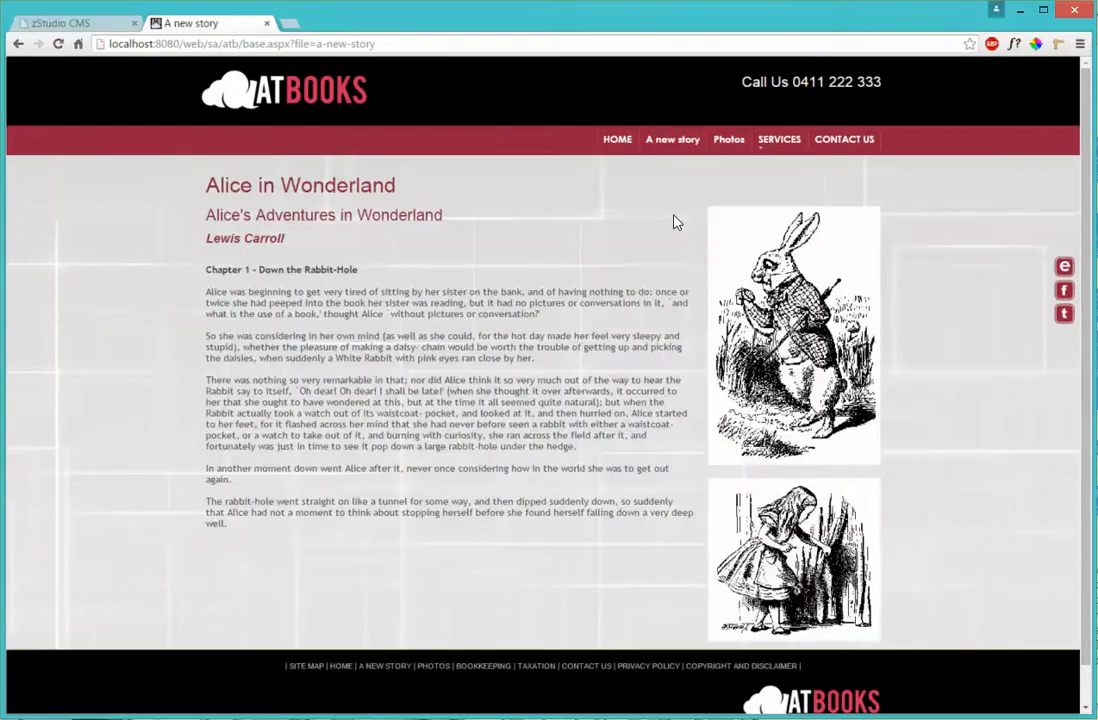